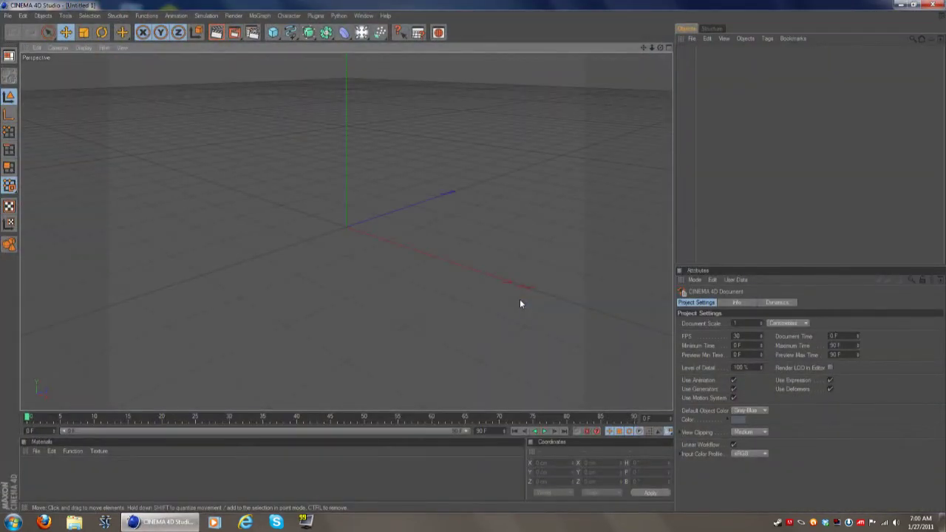
# Zoom out and orbit the empty scene's view along the ground grid, then minimize CINEMA 4D.
pyautogui.keyDown('alt'); pyautogui.moveTo(520, 303); pyautogui.dragTo(477, 319, button='right'); pyautogui.keyUp('alt')
pyautogui.keyDown('alt'); pyautogui.moveTo(464, 300); pyautogui.dragTo(609, 307); pyautogui.keyUp('alt')
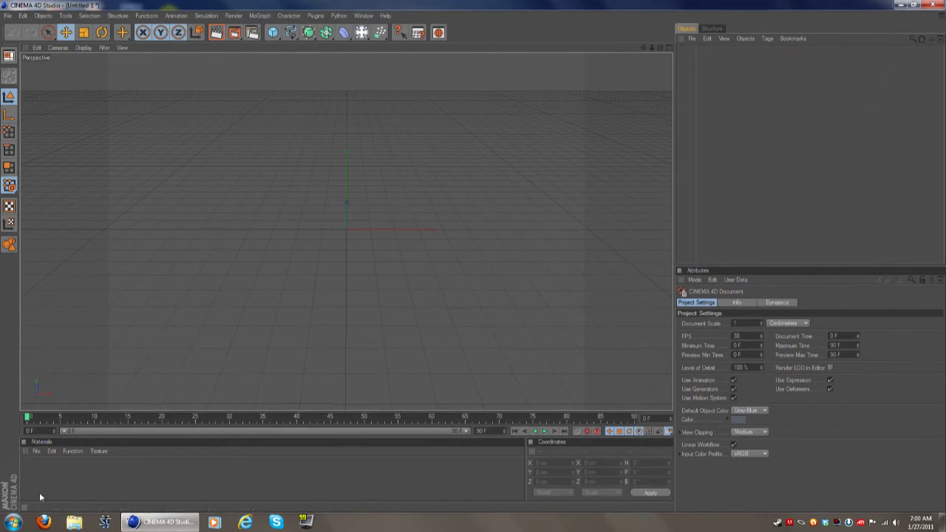
pyautogui.click(901, 5)
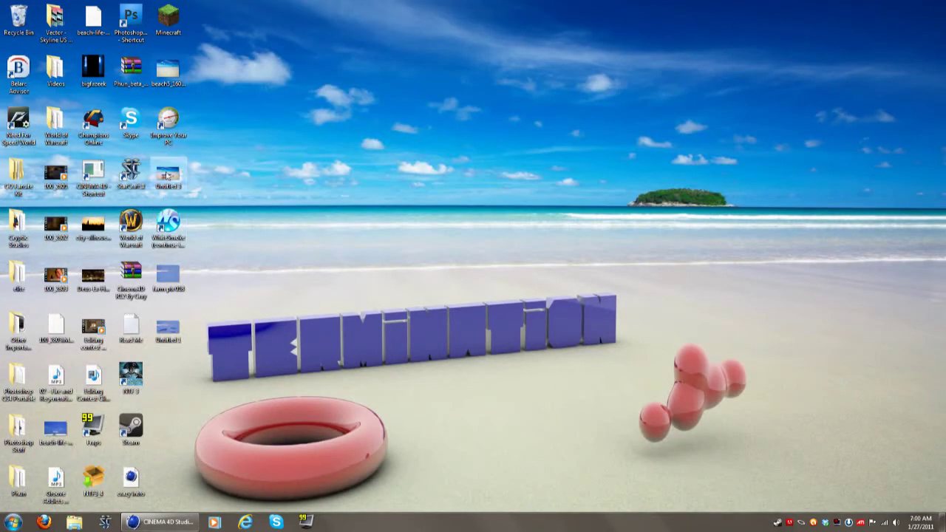
# Make a material from the desktop's beach5_1600x1200.jpg photo, copying the image beside the document.
pyautogui.moveTo(170, 67); pyautogui.dragTo(177, 504)
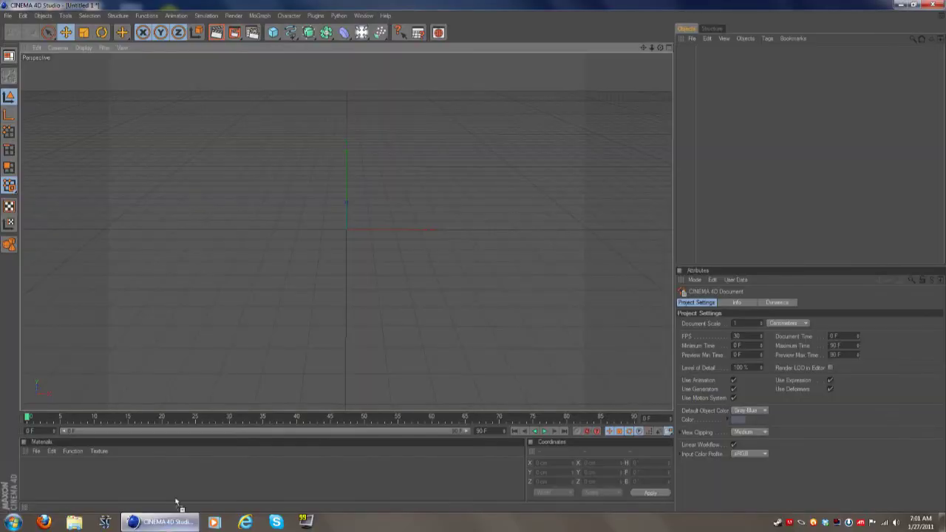
pyautogui.moveTo(30, 473); pyautogui.dragTo(30, 471)
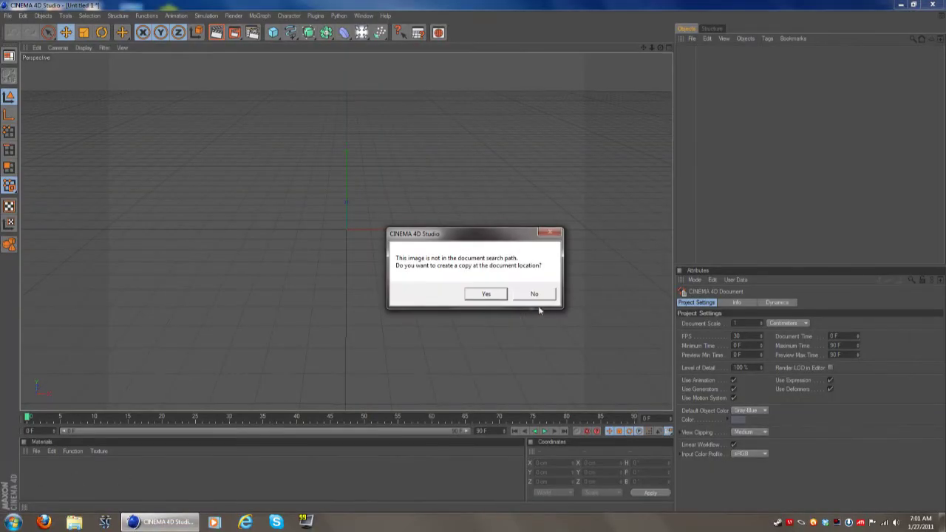
pyautogui.click(493, 293)
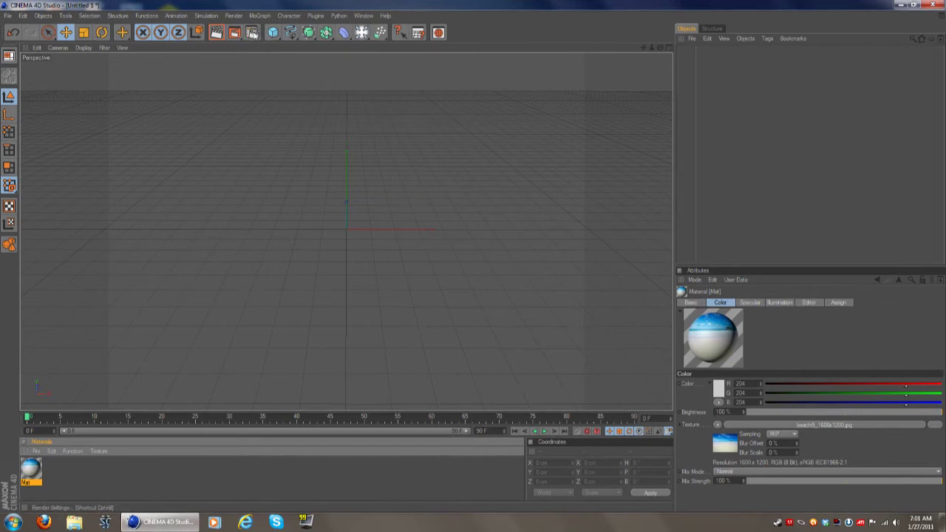
# In Render Settings, apply the Film/Video HDTV 1080 29.97 preset and Best anti-aliasing.
pyautogui.click(252, 32)
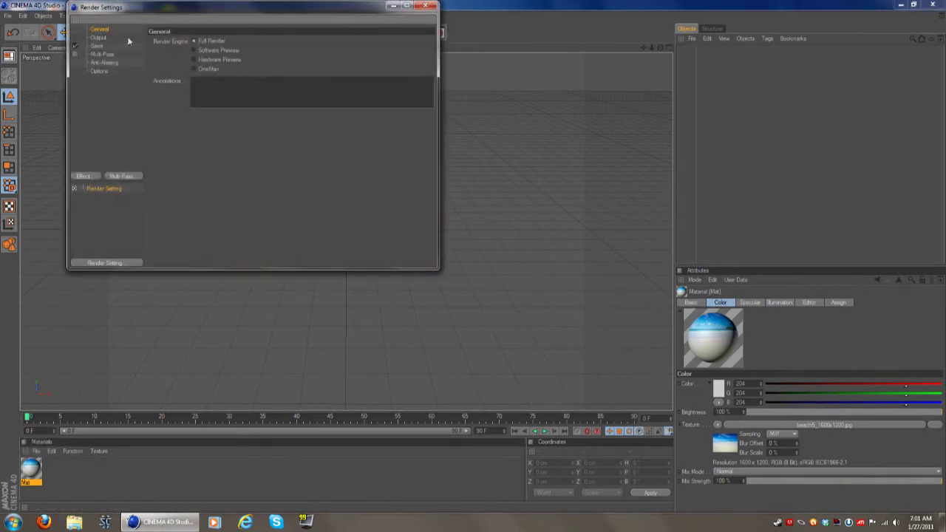
pyautogui.click(98, 38)
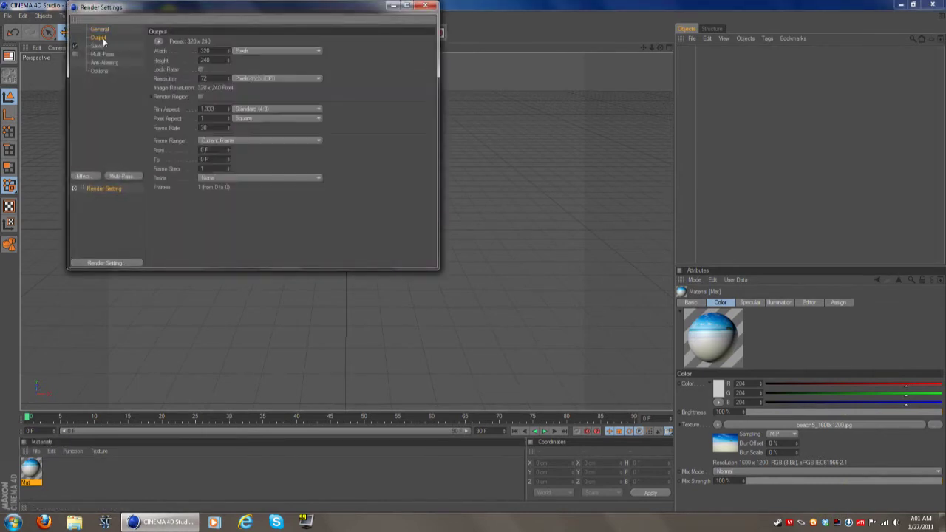
pyautogui.click(158, 42)
pyautogui.moveTo(197, 69)
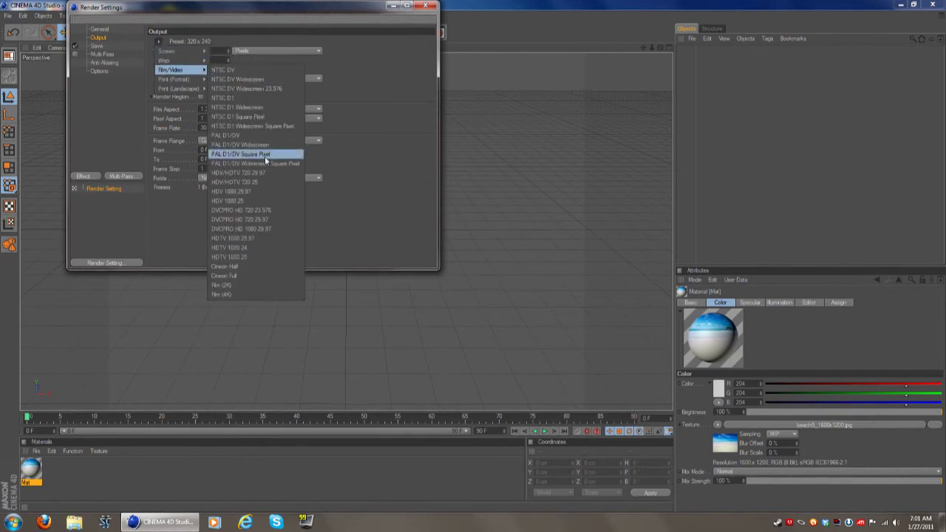
pyautogui.click(255, 238)
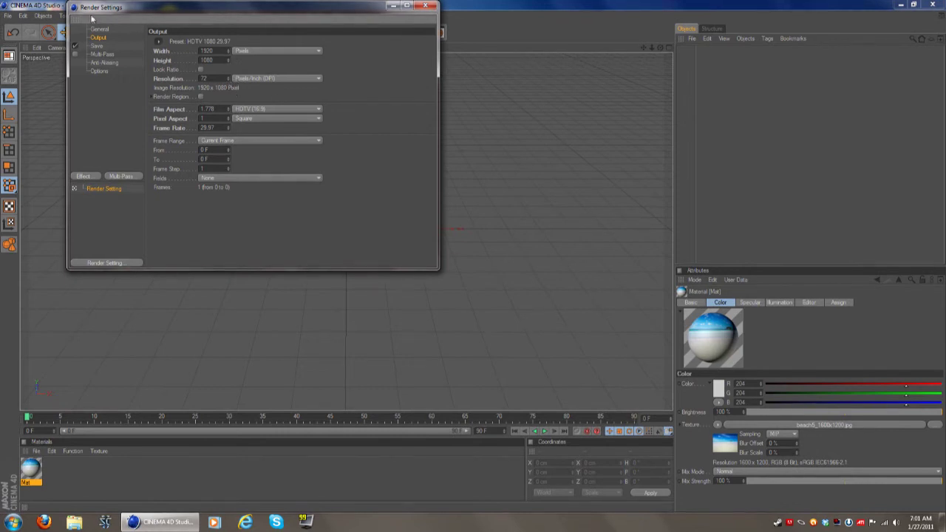
pyautogui.click(101, 54)
pyautogui.click(122, 63)
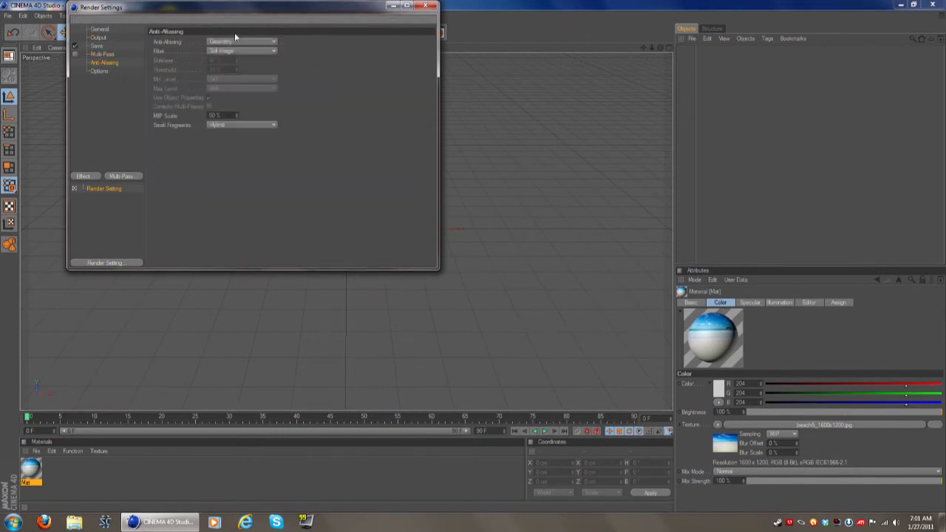
pyautogui.click(249, 71)
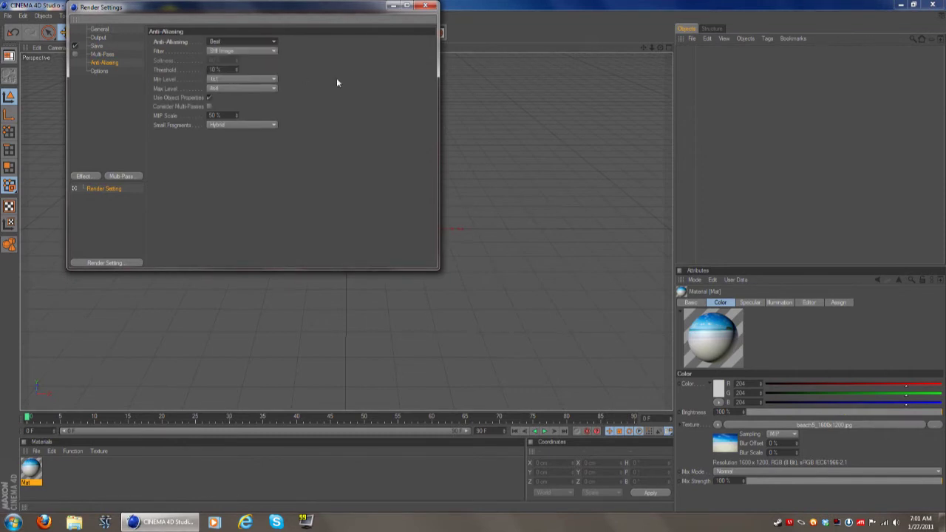
pyautogui.click(426, 7)
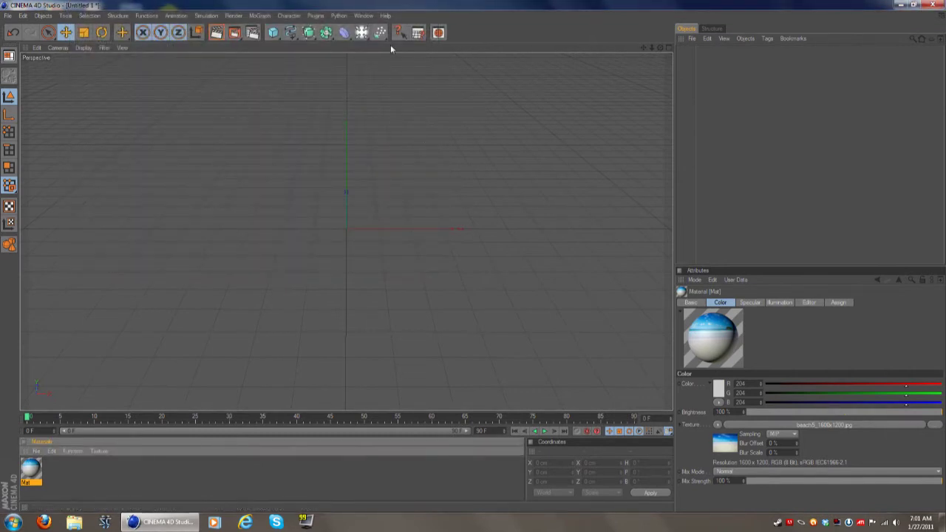
# Add a Background object and apply the beach Mat material to it.
pyautogui.moveTo(361, 32); pyautogui.dragTo(474, 155)
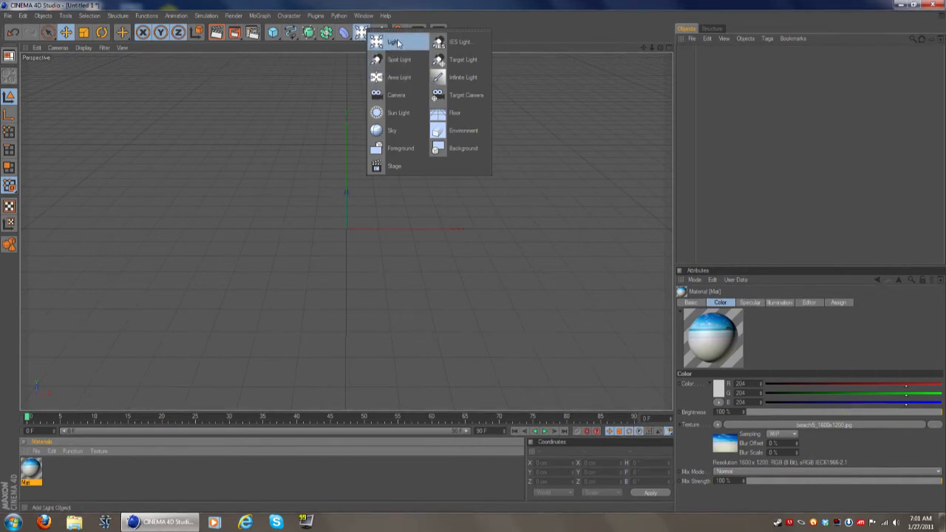
pyautogui.click(467, 148)
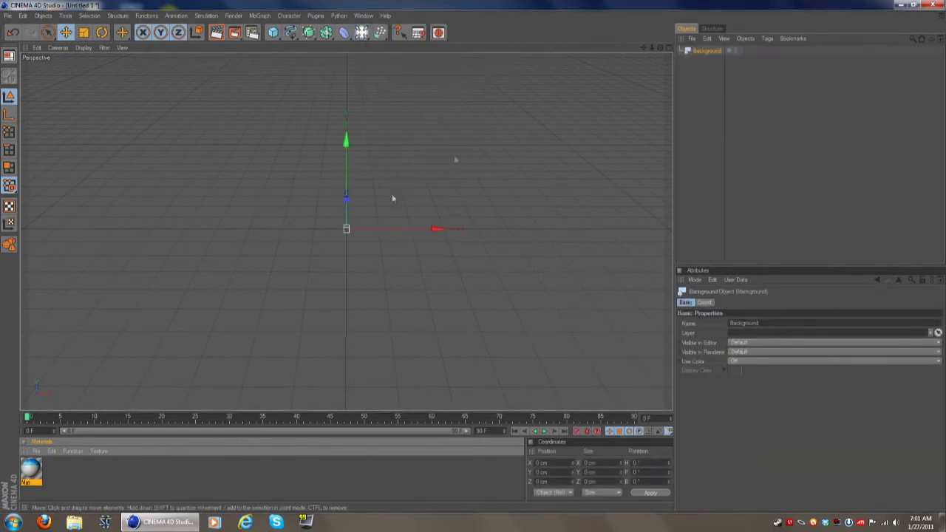
pyautogui.moveTo(34, 476); pyautogui.dragTo(110, 462)
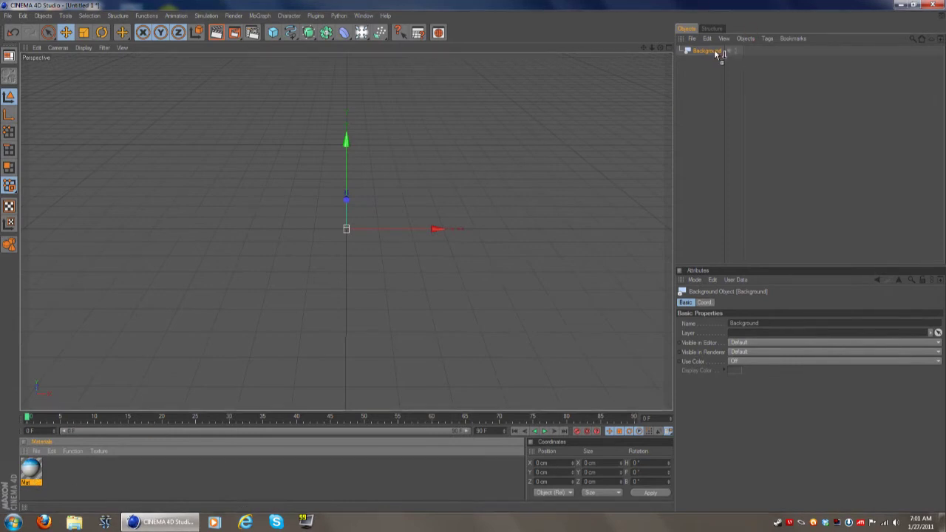
pyautogui.moveTo(717, 54); pyautogui.dragTo(718, 52)
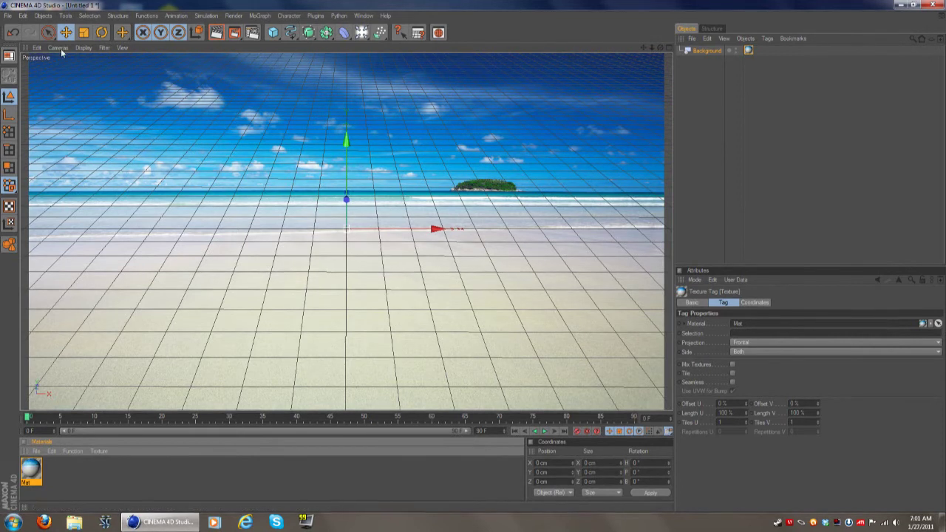
pyautogui.moveTo(361, 32); pyautogui.dragTo(405, 96)
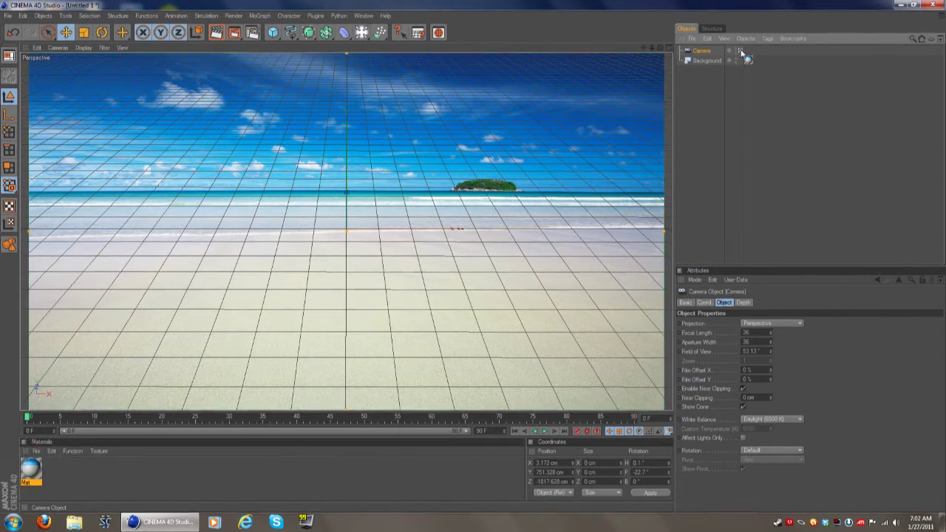
# Look through the new camera via Cameras > Scene Cameras > Camera.
pyautogui.click(57, 48)
pyautogui.moveTo(85, 62)
pyautogui.click(120, 63)
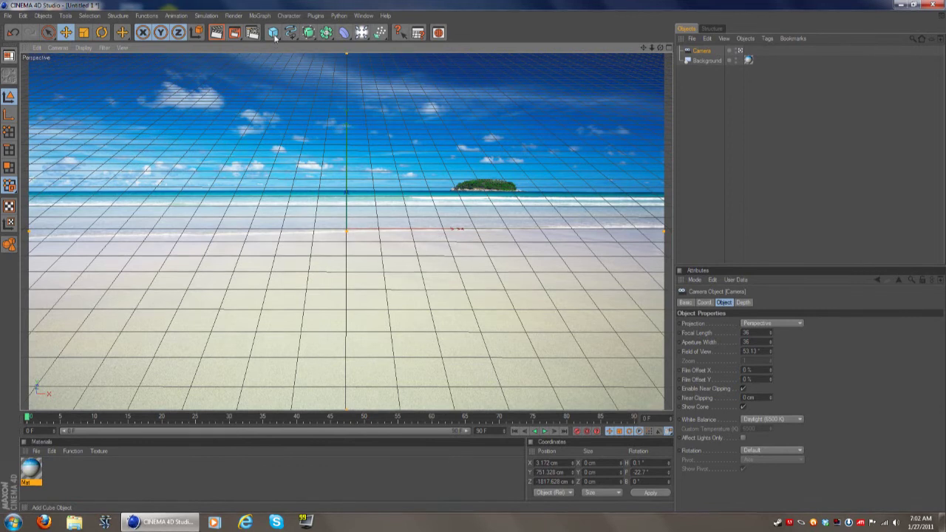
# Add a Torus, then tilt and pan the camera so the grid meets the sand.
pyautogui.moveTo(275, 37); pyautogui.dragTo(462, 77)
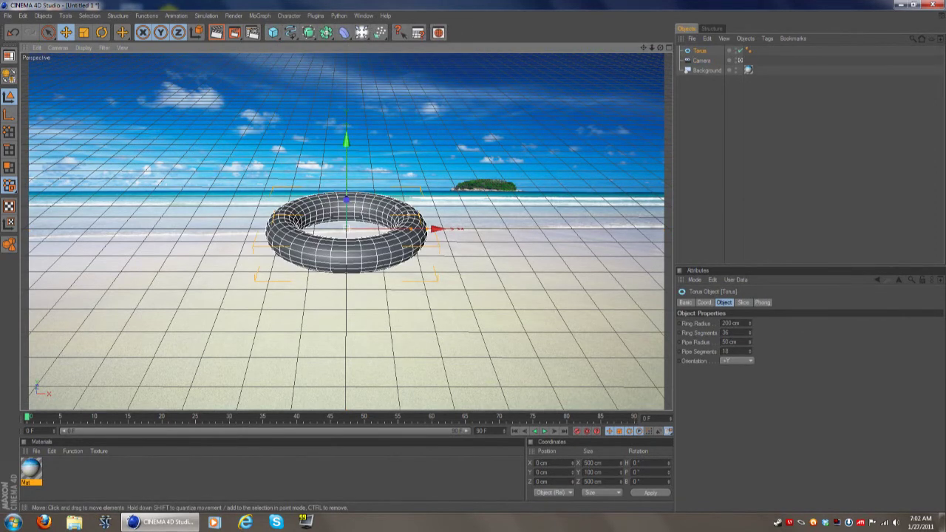
pyautogui.click(701, 60)
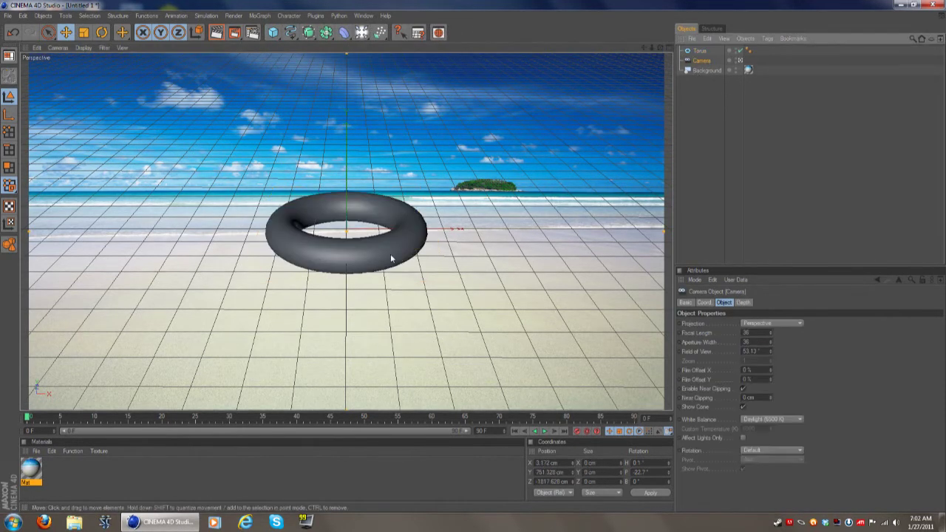
pyautogui.scroll(-8, 399, 266)
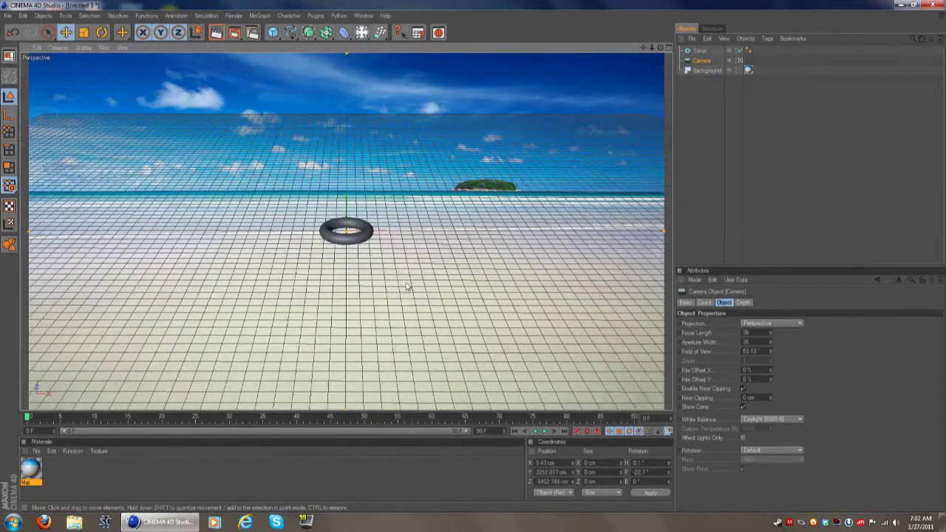
pyautogui.keyDown('alt'); pyautogui.moveTo(406, 287); pyautogui.dragTo(406, 314); pyautogui.keyUp('alt')
pyautogui.moveTo(405, 297)
pyautogui.keyDown('alt'); pyautogui.mouseDown(button='middle')
pyautogui.moveTo(405, 160)
pyautogui.moveTo(411, 281)
pyautogui.mouseUp(button='middle'); pyautogui.keyUp('alt')
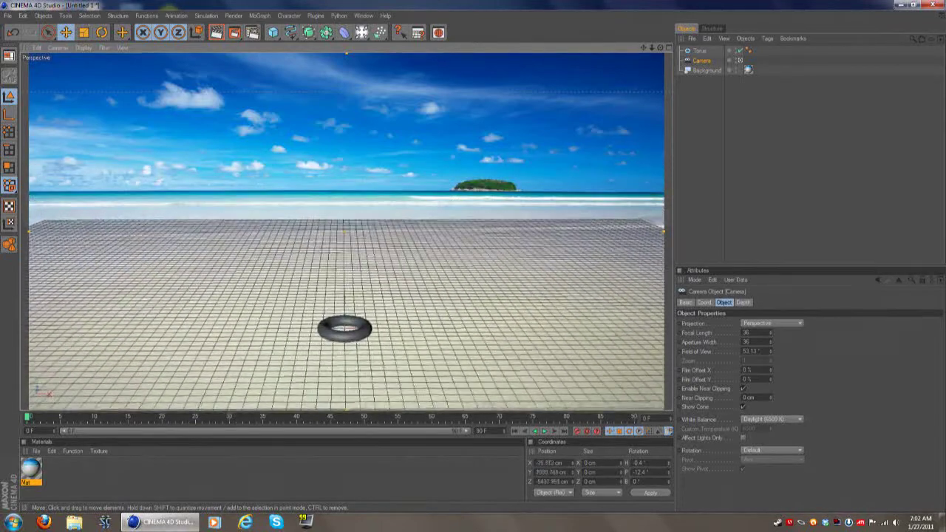
# Fine-tune the camera framing and test-render the view.
pyautogui.scroll(-5, 415, 349)
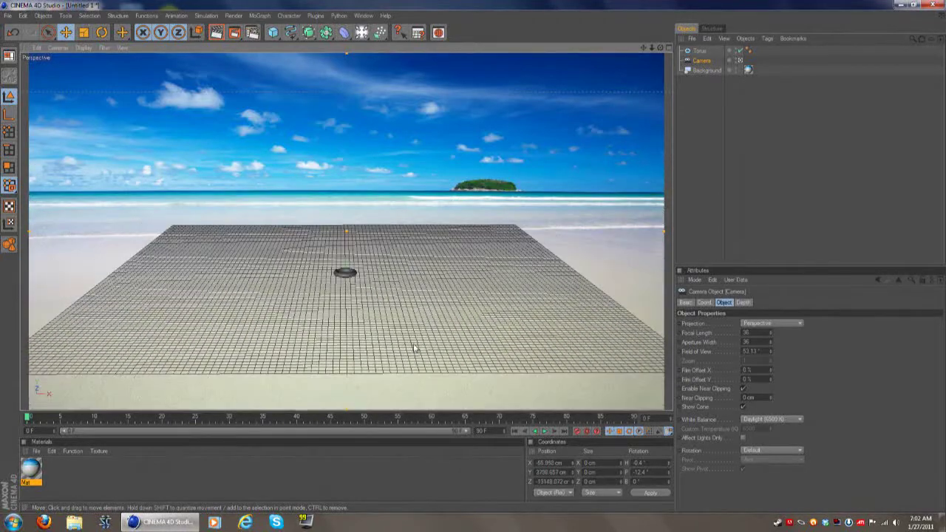
pyautogui.scroll(5, 416, 323)
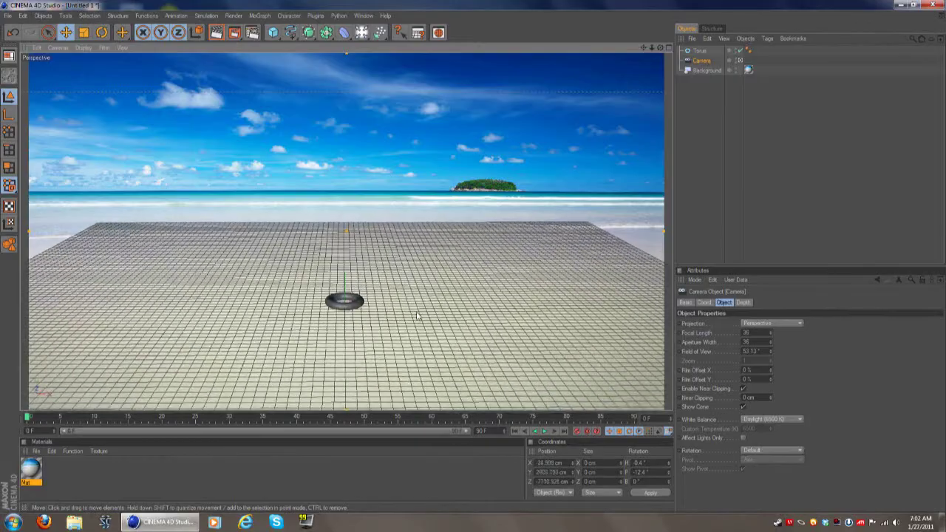
pyautogui.moveTo(651, 395)
pyautogui.keyDown('alt'); pyautogui.mouseDown(button='middle')
pyautogui.moveTo(640, 369)
pyautogui.moveTo(658, 390)
pyautogui.mouseUp(button='middle'); pyautogui.keyUp('alt')
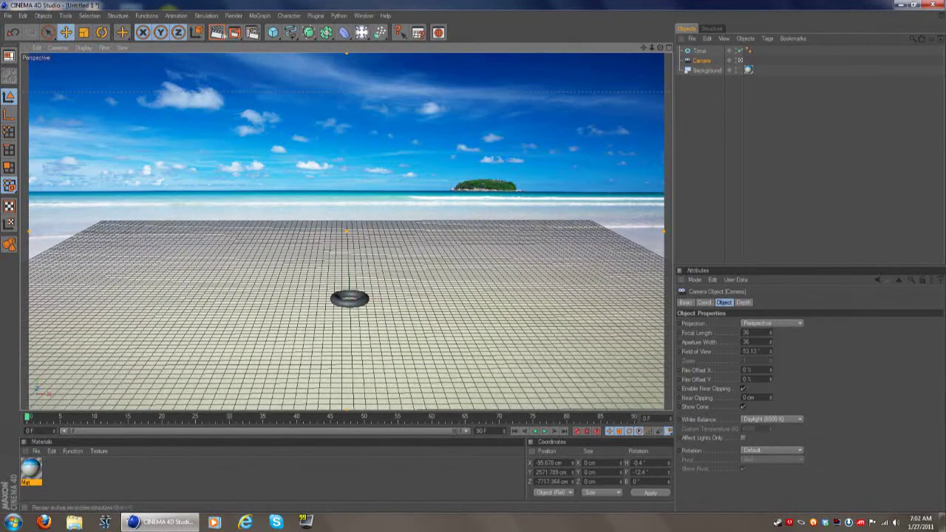
pyautogui.click(217, 33)
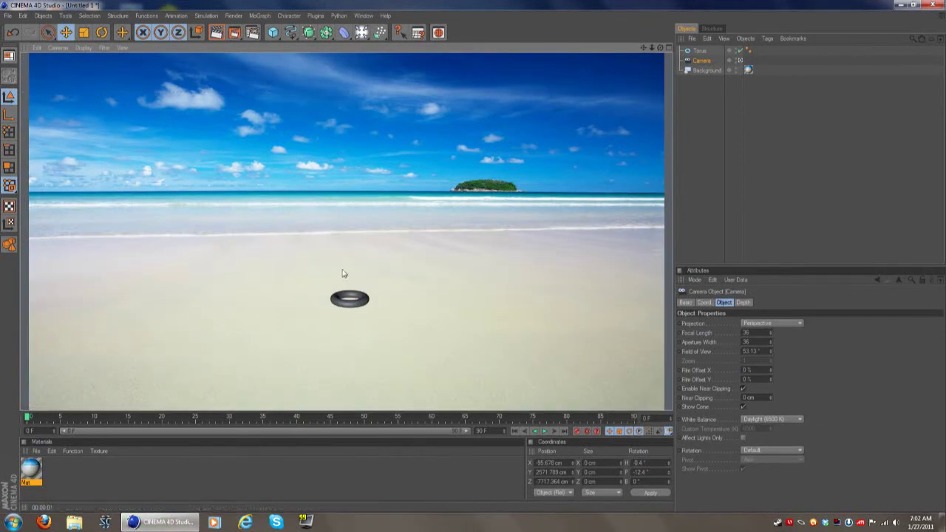
pyautogui.click(349, 298)
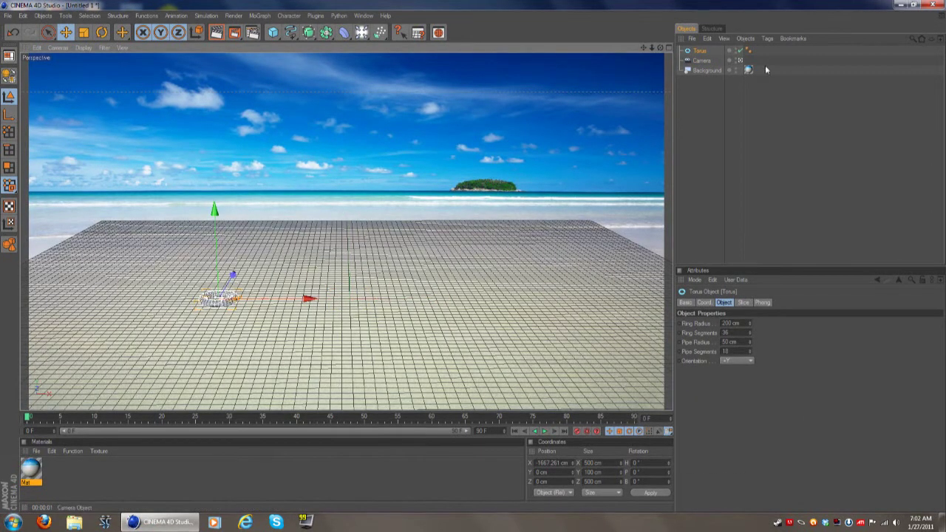
# Replace the torus with a Plane stretched to about 6435 × 5724 cm, shifted to X −1379 cm.
pyautogui.press('Delete')
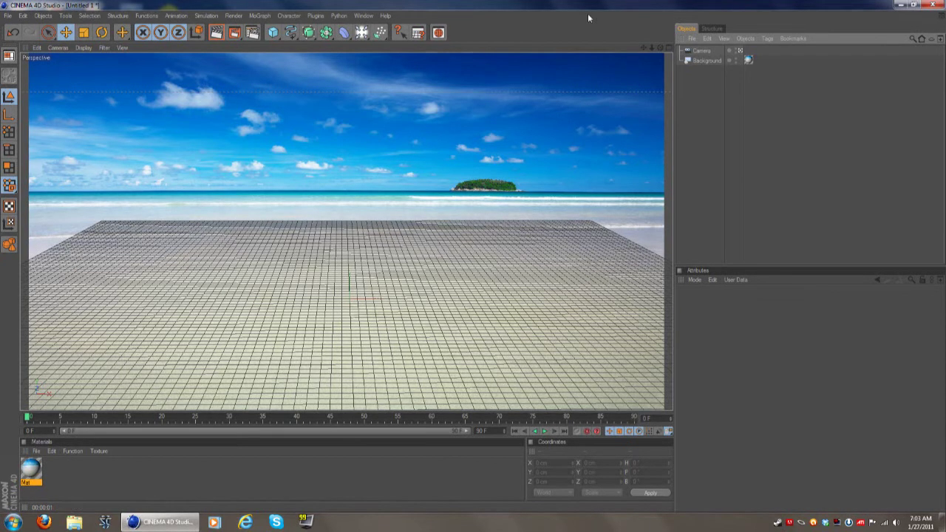
pyautogui.click(272, 32)
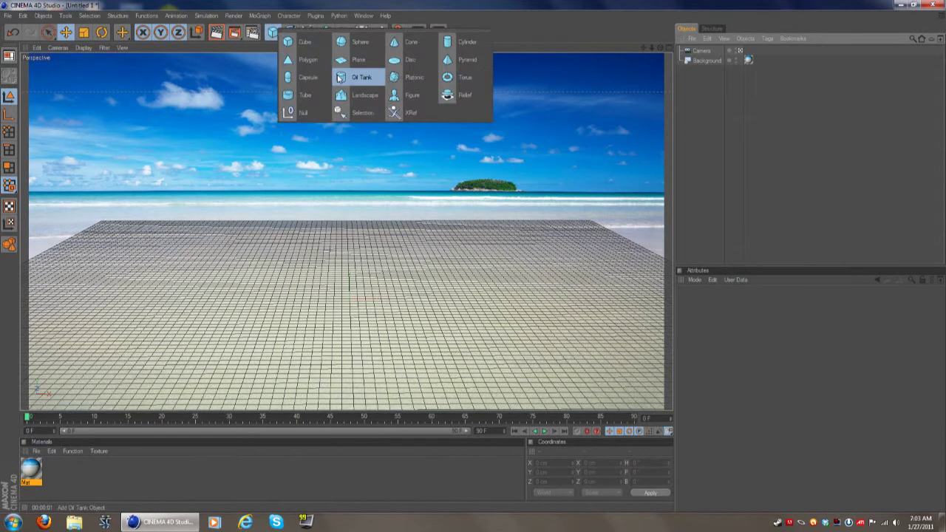
pyautogui.click(359, 59)
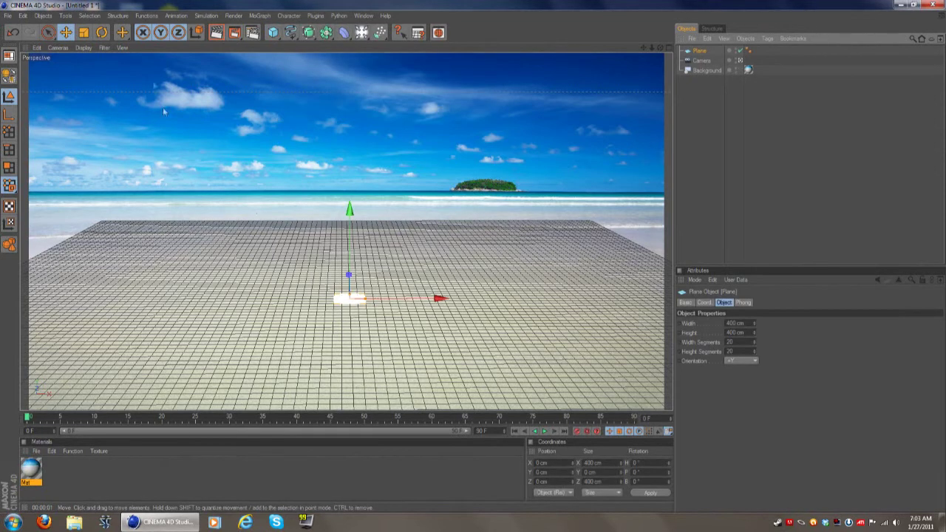
pyautogui.moveTo(368, 302); pyautogui.dragTo(349, 246)
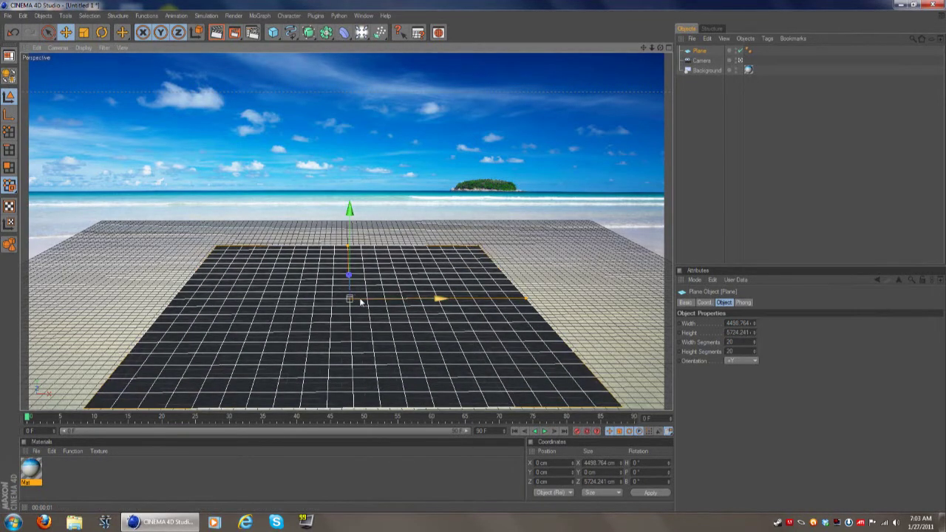
pyautogui.moveTo(527, 296); pyautogui.dragTo(604, 298)
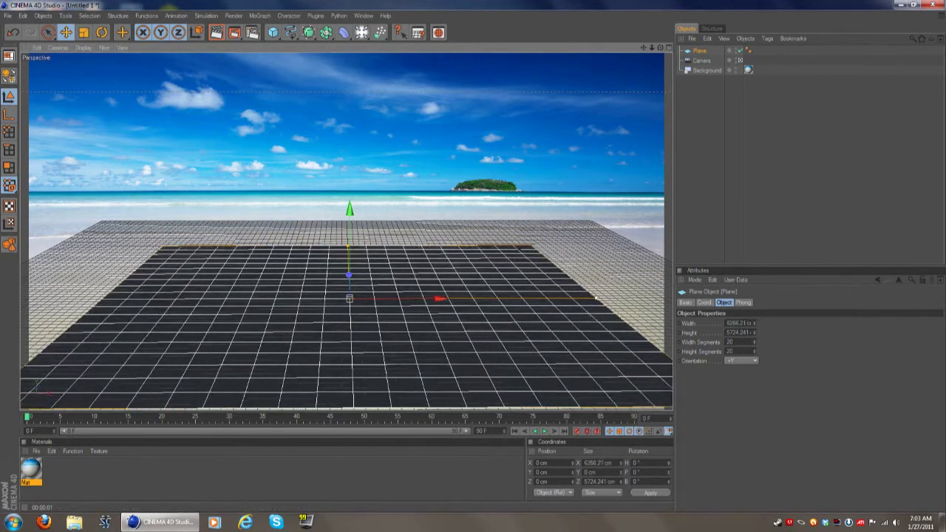
pyautogui.moveTo(439, 298); pyautogui.dragTo(327, 297)
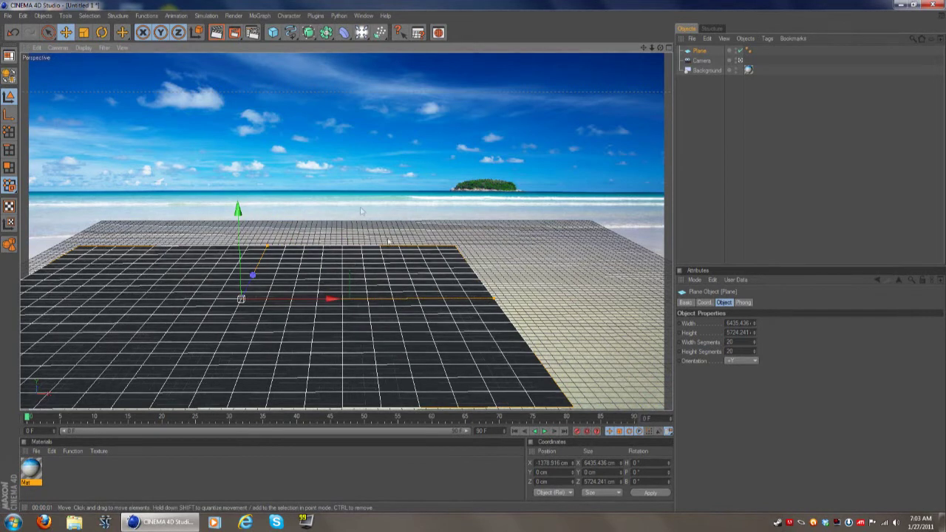
# Add a MoText object with the text TUTORIAL.
pyautogui.click(260, 15)
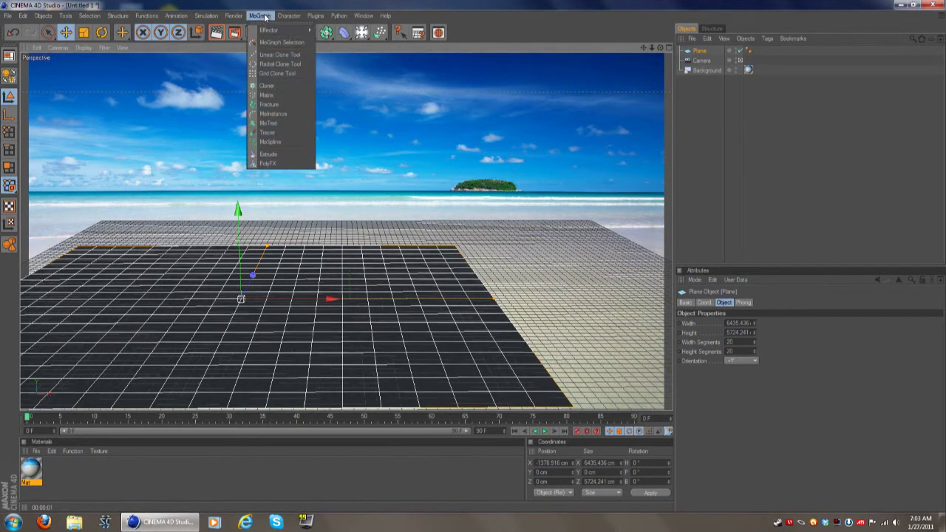
pyautogui.click(279, 122)
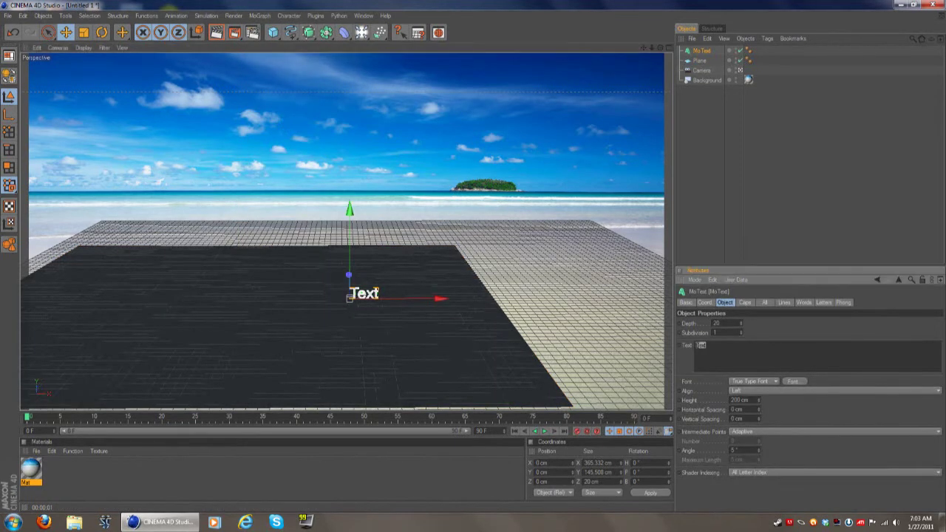
pyautogui.write('T')
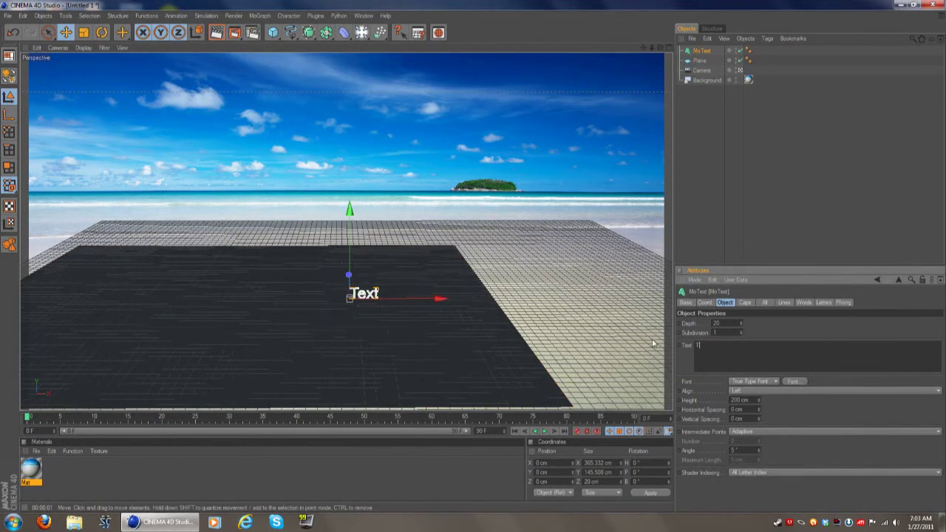
pyautogui.write('UTORIAL')
# Change the TUTORIAL text's font to Cubeuty.
pyautogui.click(793, 382)
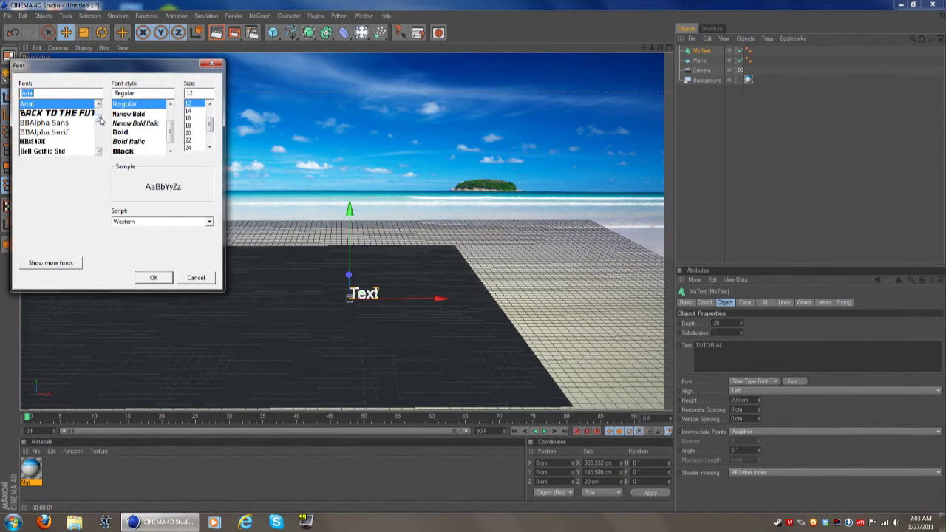
pyautogui.moveTo(100, 121); pyautogui.dragTo(100, 130)
pyautogui.scroll(-5, 101, 131)
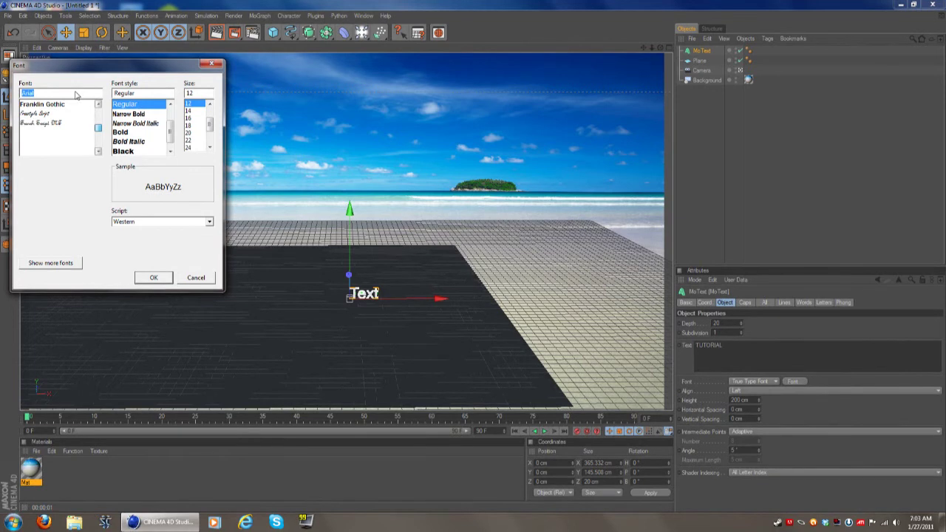
pyautogui.scroll(3, 66, 118)
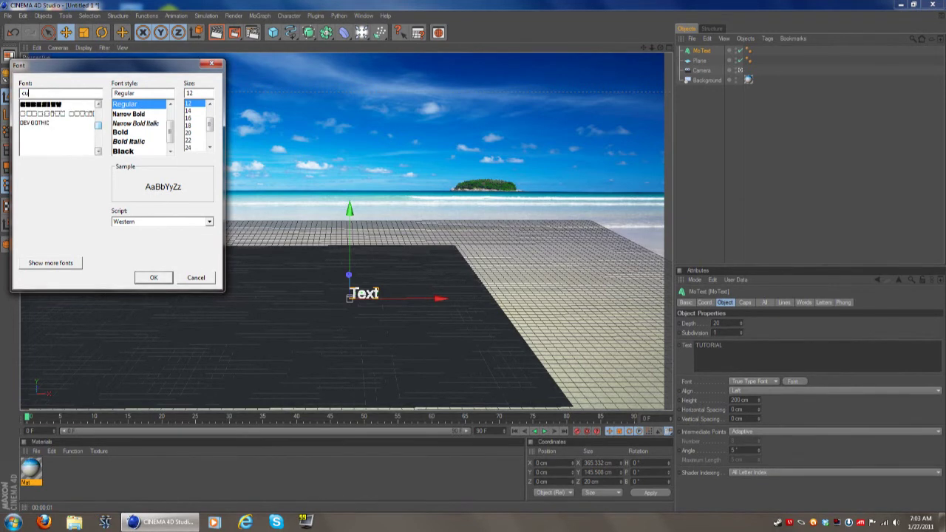
pyautogui.click(64, 105)
pyautogui.click(151, 277)
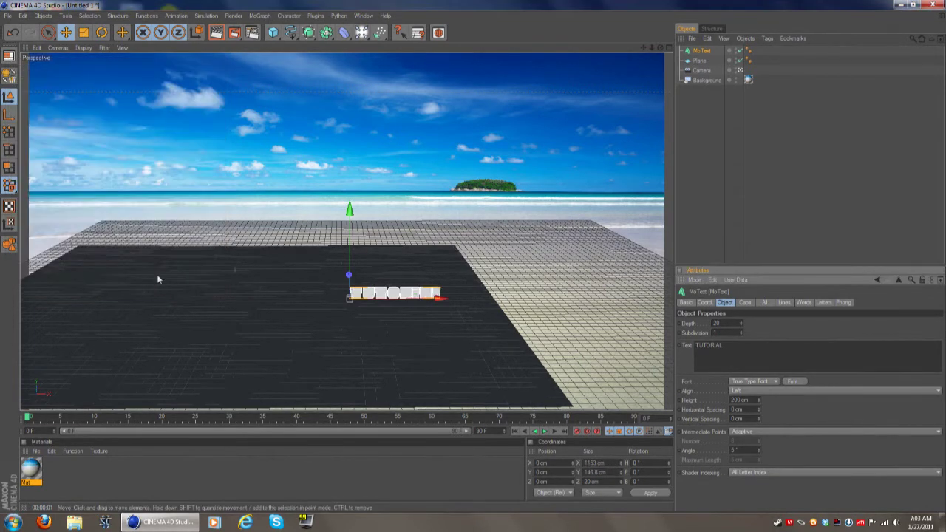
# Scale the TUTORIAL text up to about 3771 cm wide and move it left to X −3322 cm.
pyautogui.click(84, 32)
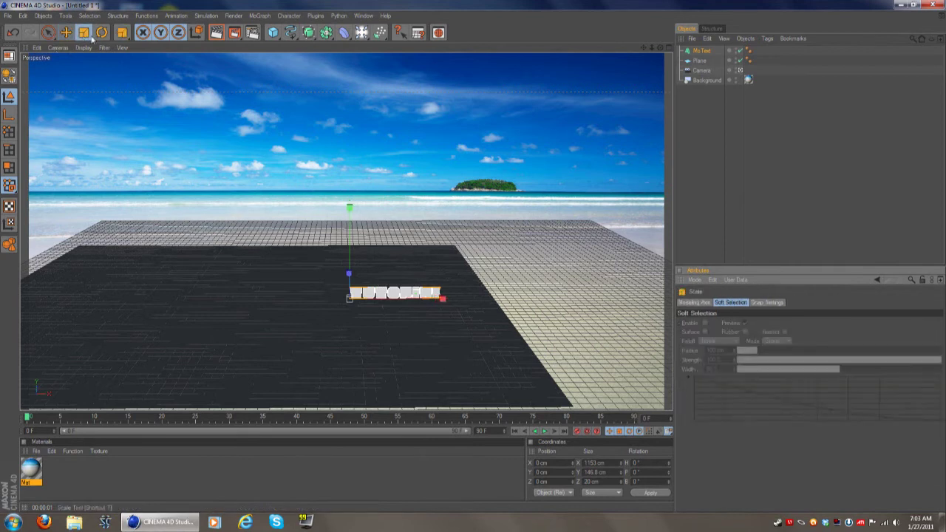
pyautogui.moveTo(349, 208); pyautogui.dragTo(523, 208)
pyautogui.click(66, 33)
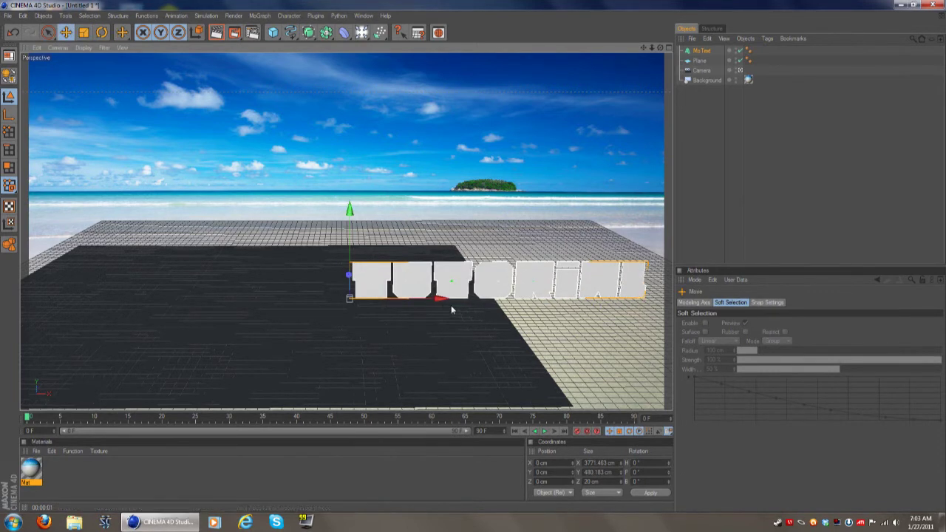
pyautogui.moveTo(443, 300); pyautogui.dragTo(338, 297)
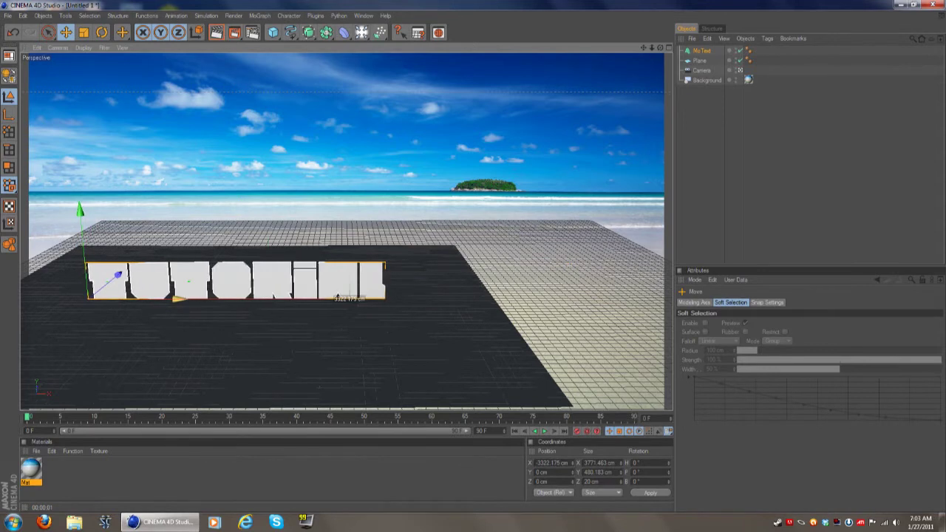
# Raise the MoText extrusion depth to 275 cm.
pyautogui.click(703, 51)
pyautogui.click(740, 325)
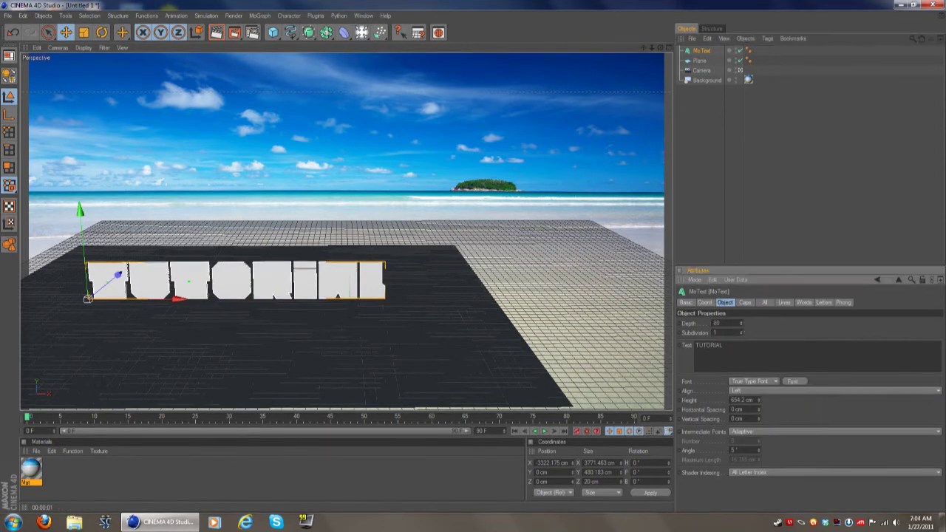
pyautogui.moveTo(741, 324); pyautogui.dragTo(740, 293)
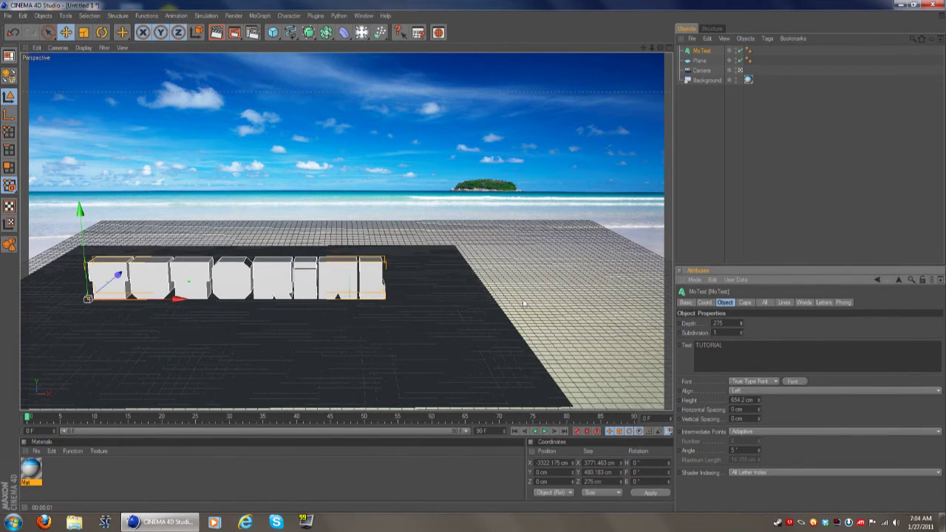
# Turn the text to a 35.789° heading, move it to X −3166, Z −1301 cm, and render a preview.
pyautogui.click(102, 33)
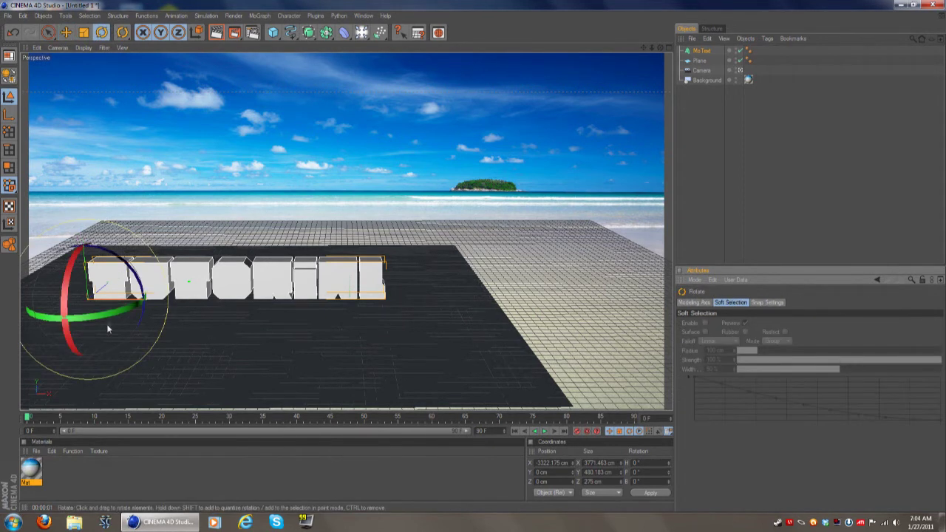
pyautogui.moveTo(106, 329); pyautogui.dragTo(96, 47)
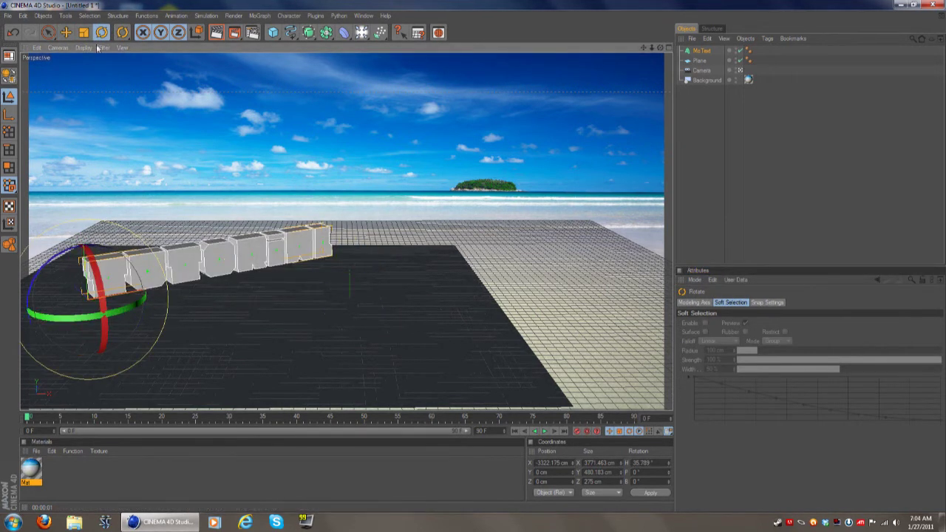
pyautogui.click(70, 33)
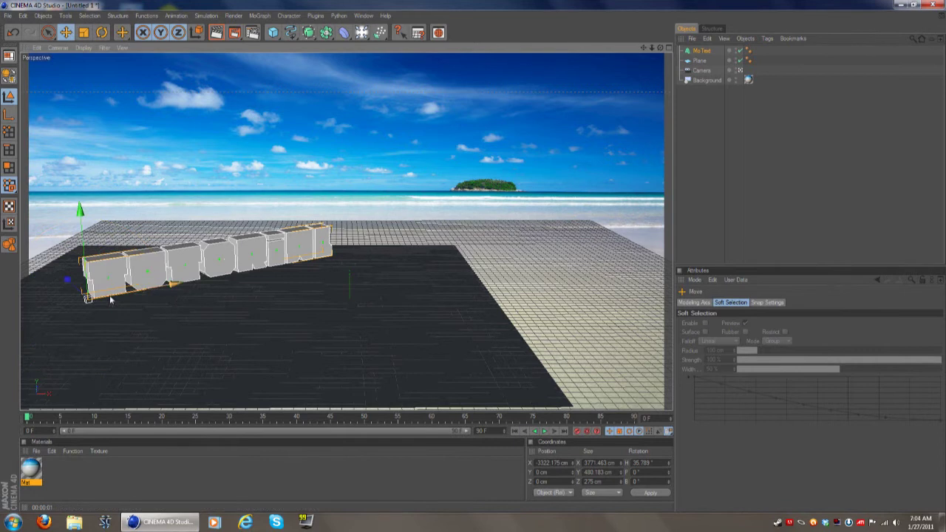
pyautogui.moveTo(87, 298); pyautogui.dragTo(37, 315)
pyautogui.click(217, 34)
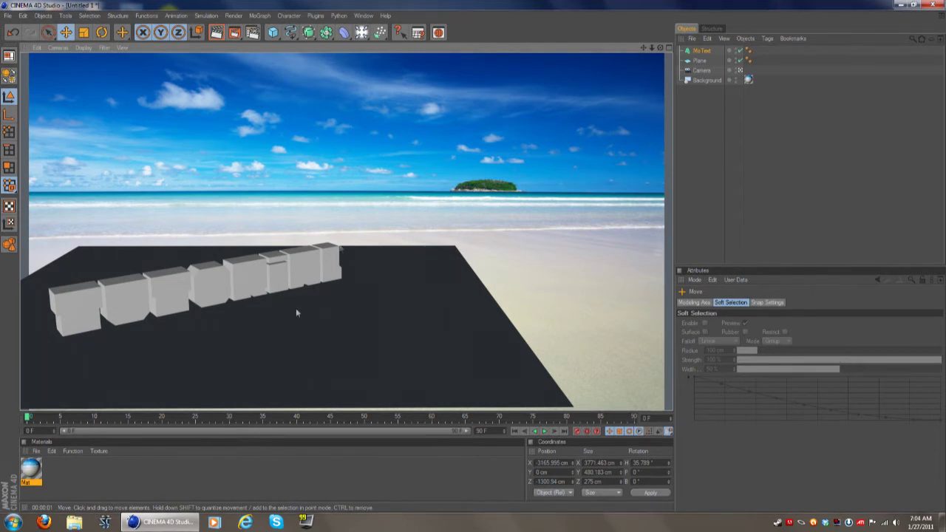
# Apply the Mat beach-photo material to the Background object and copy its tag onto the floor Plane.
pyautogui.click(58, 471)
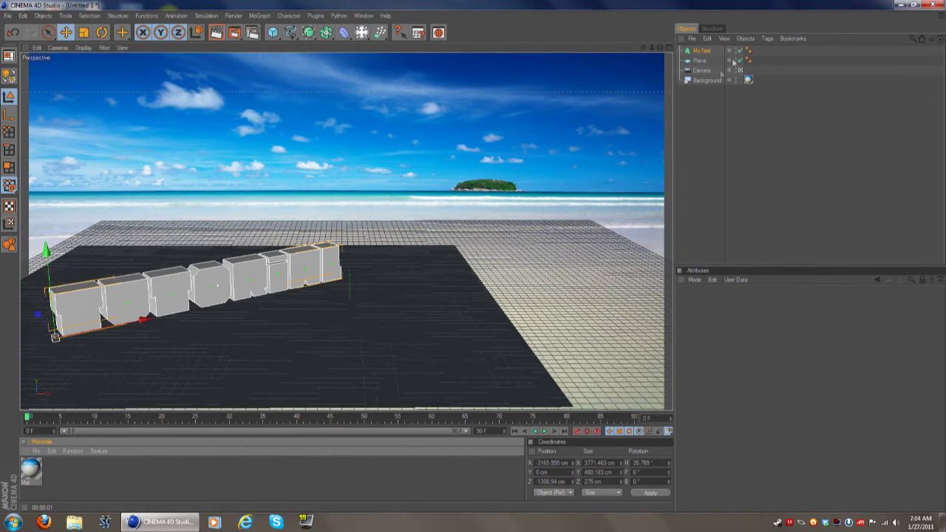
pyautogui.moveTo(749, 76); pyautogui.dragTo(747, 80)
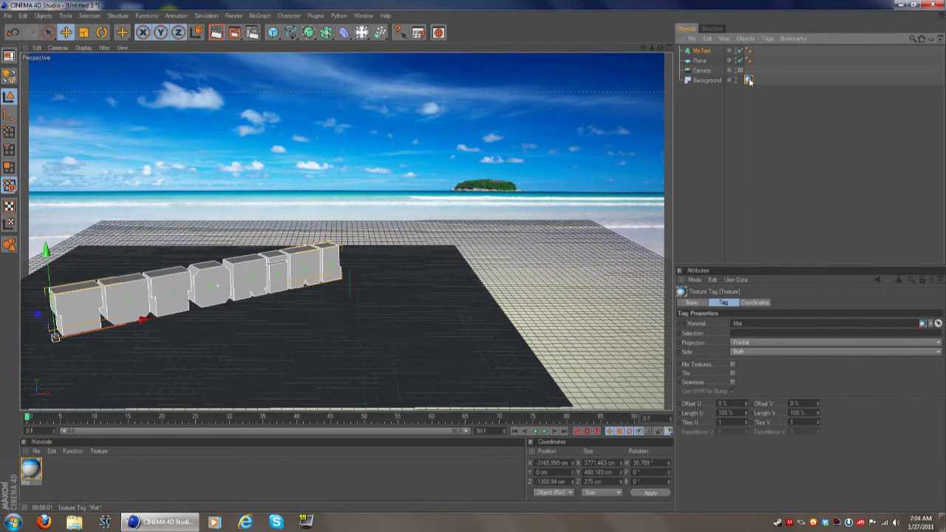
pyautogui.keyDown('ctrl'); pyautogui.moveTo(731, 72); pyautogui.dragTo(698, 64); pyautogui.keyUp('ctrl')
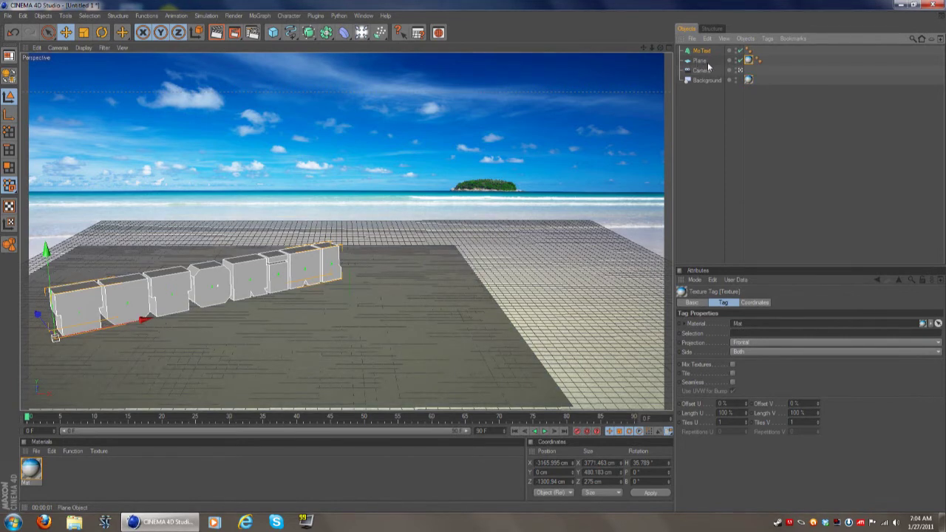
# Give the Plane a Compositing tag with Compositing Background on, and test-render the blend.
pyautogui.click(701, 61)
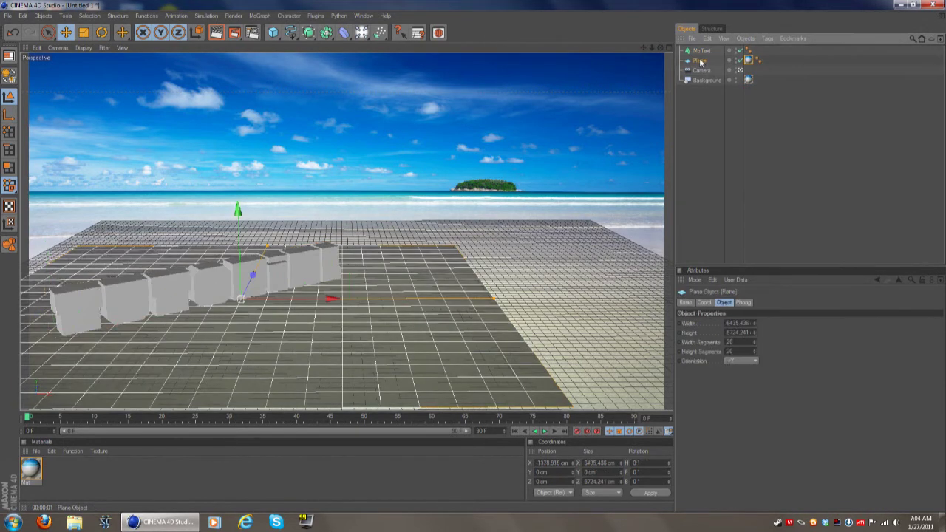
pyautogui.rightClick(702, 61)
pyautogui.moveTo(768, 67)
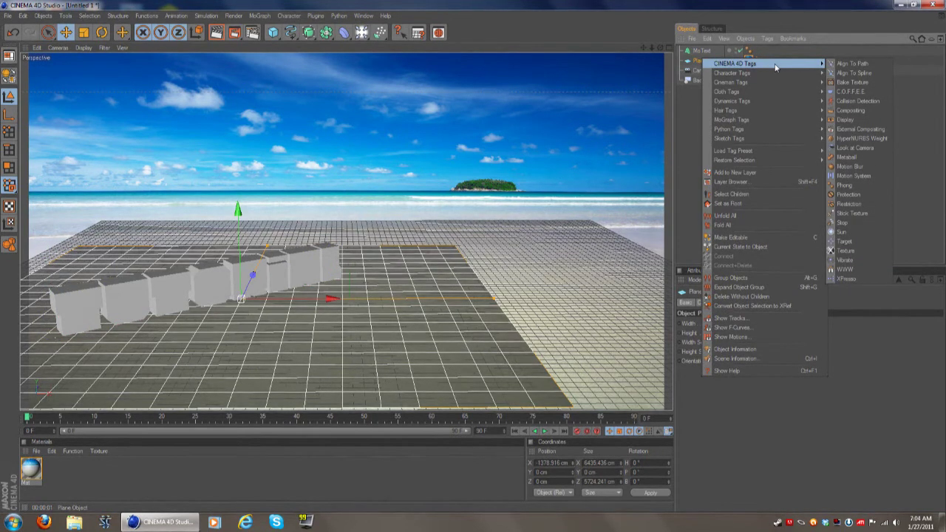
pyautogui.click(851, 111)
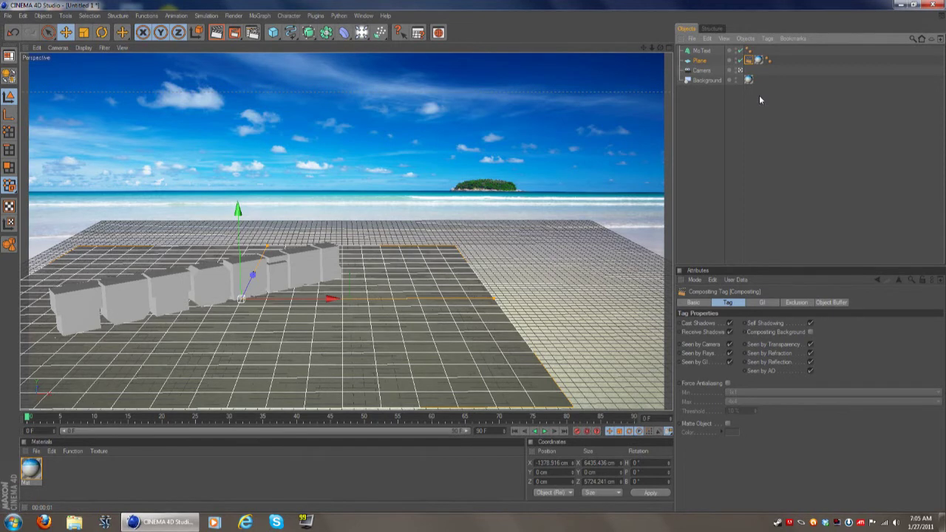
pyautogui.click(811, 334)
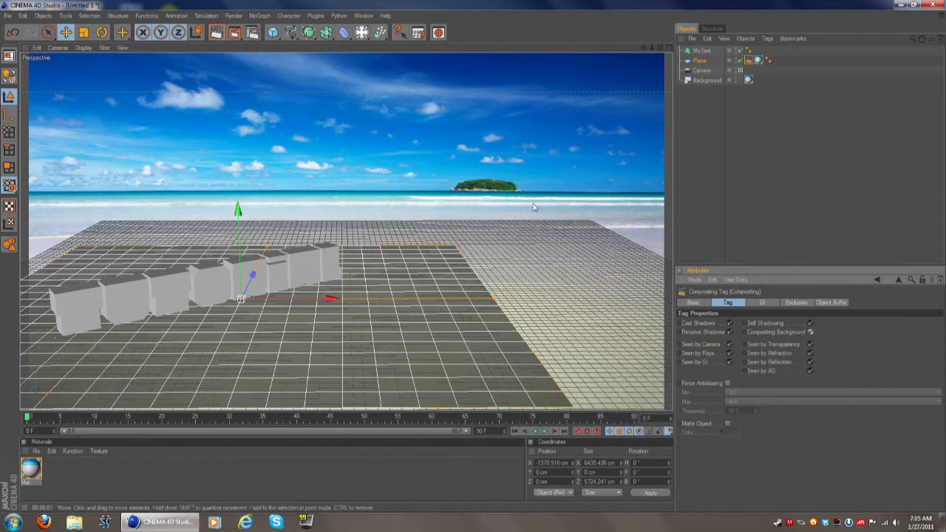
pyautogui.click(216, 33)
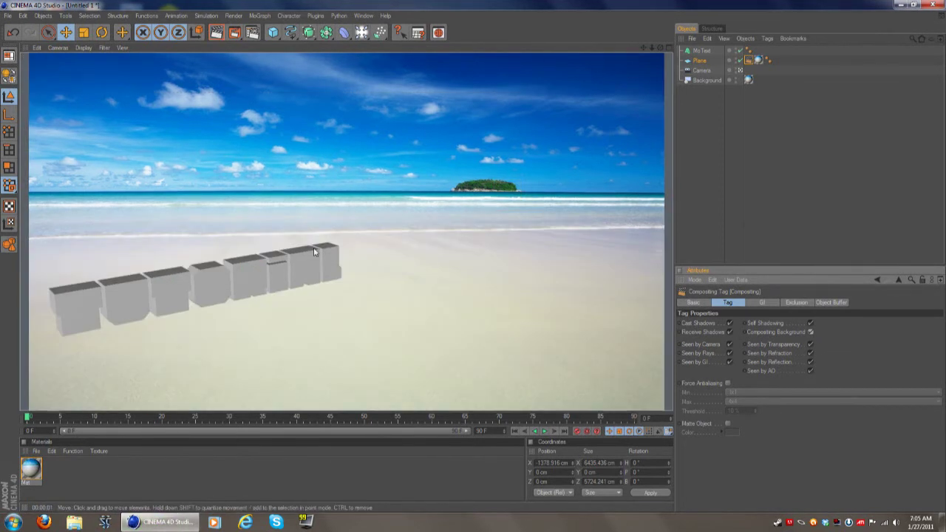
pyautogui.click(703, 180)
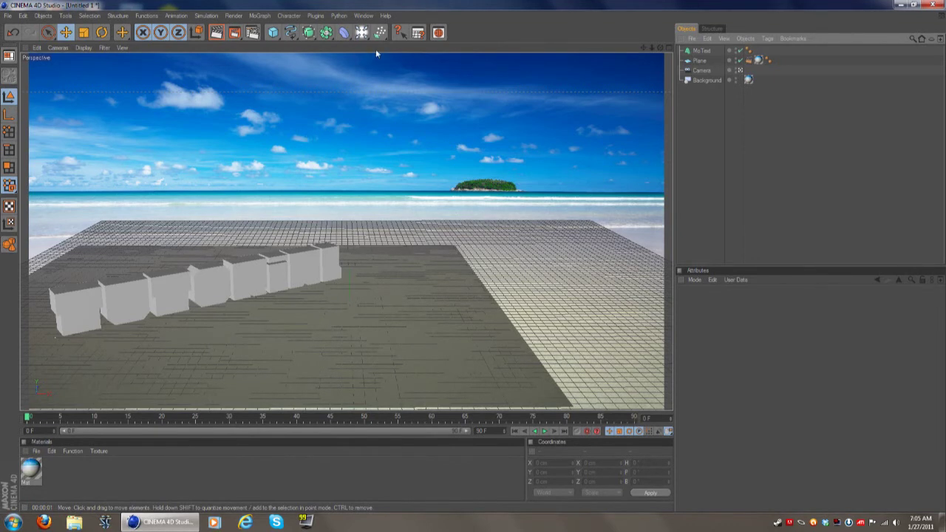
# Add a Sky object to the scene and create a new material, Mat.1.
pyautogui.click(362, 32)
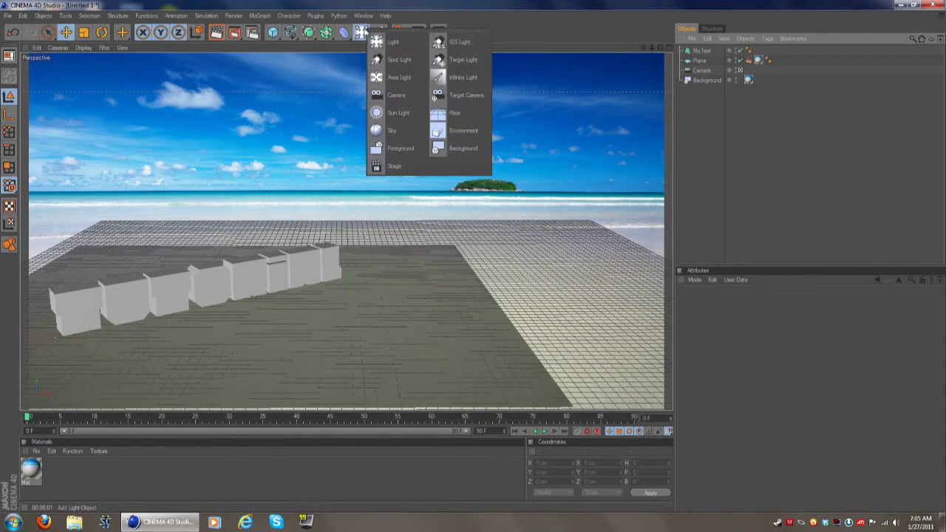
pyautogui.click(414, 132)
pyautogui.click(37, 451)
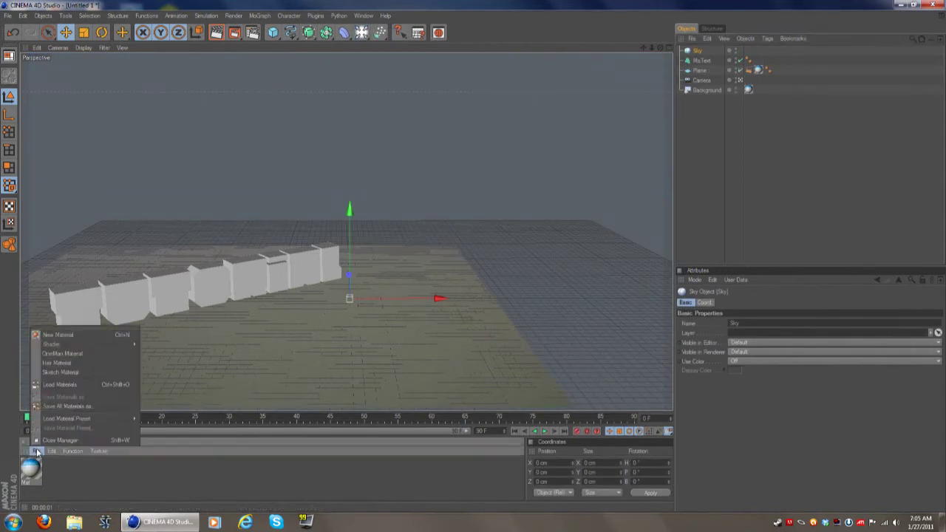
pyautogui.click(70, 336)
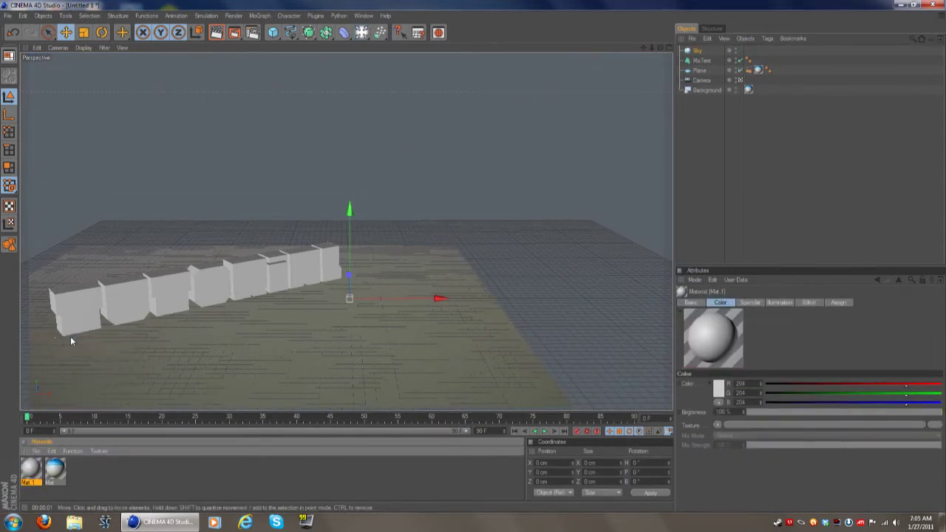
# Make Mat.1 glow white with Color and Specular off and Luminance on.
pyautogui.doubleClick(29, 467)
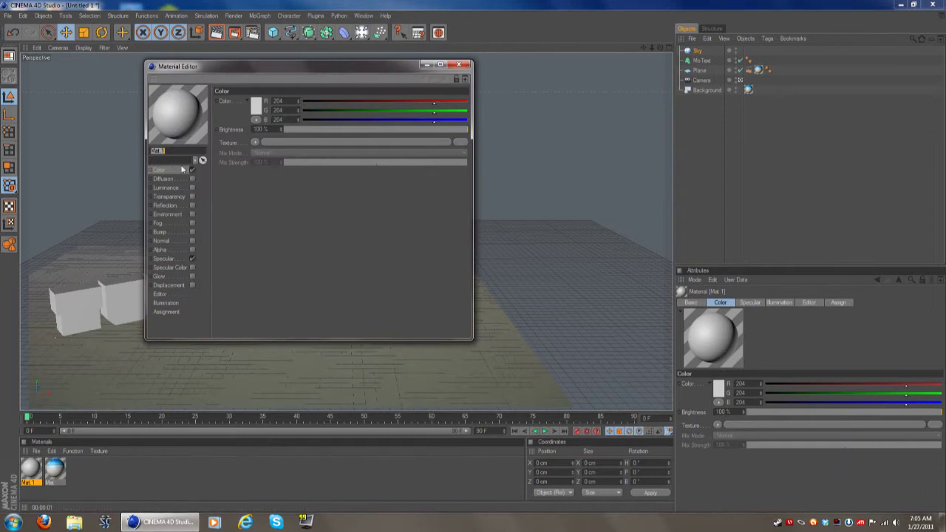
pyautogui.click(191, 170)
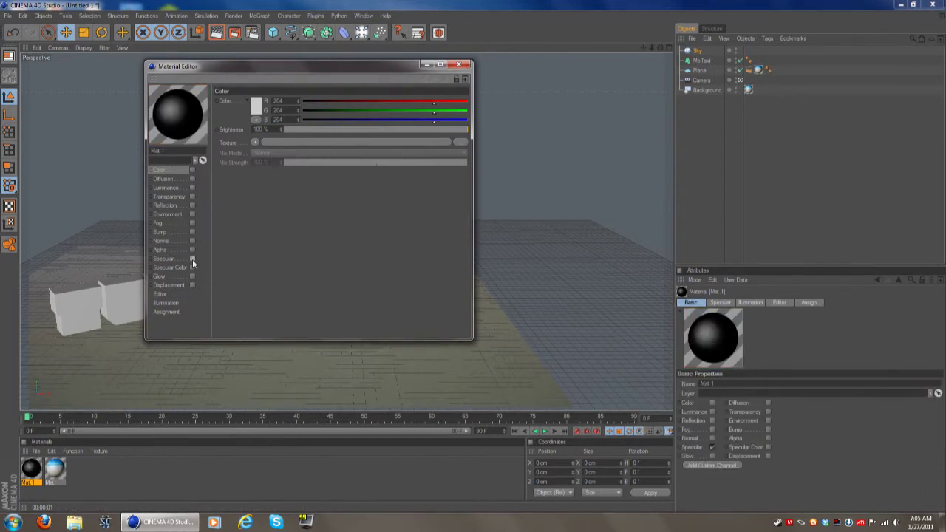
pyautogui.click(193, 259)
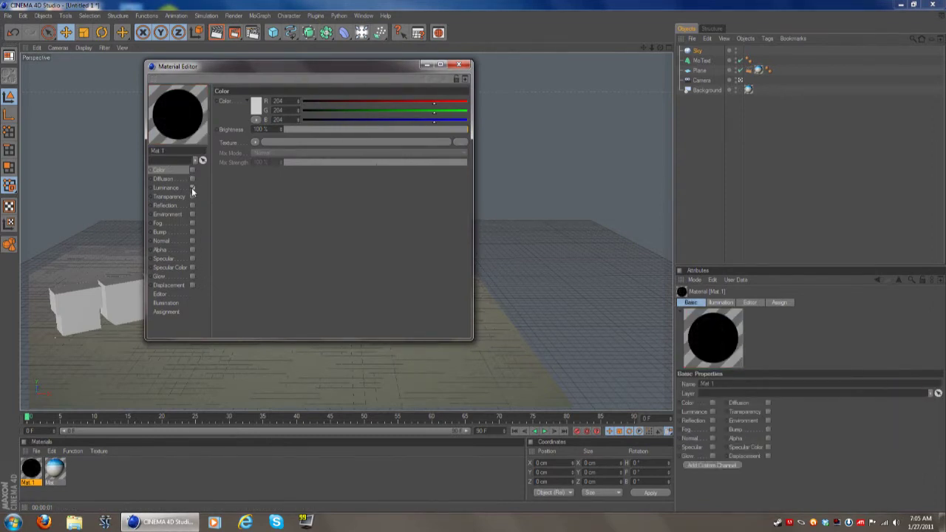
pyautogui.click(191, 188)
pyautogui.click(457, 65)
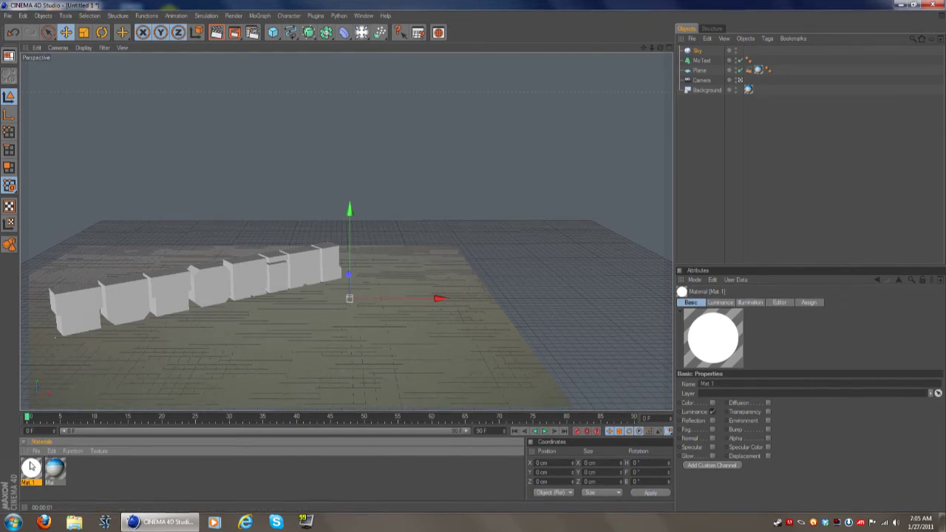
pyautogui.moveTo(31, 465); pyautogui.dragTo(98, 445)
# Apply the white Mat.1 to the Sky object, preview-render the viewport, and select the Sky.
pyautogui.moveTo(703, 55); pyautogui.dragTo(699, 52)
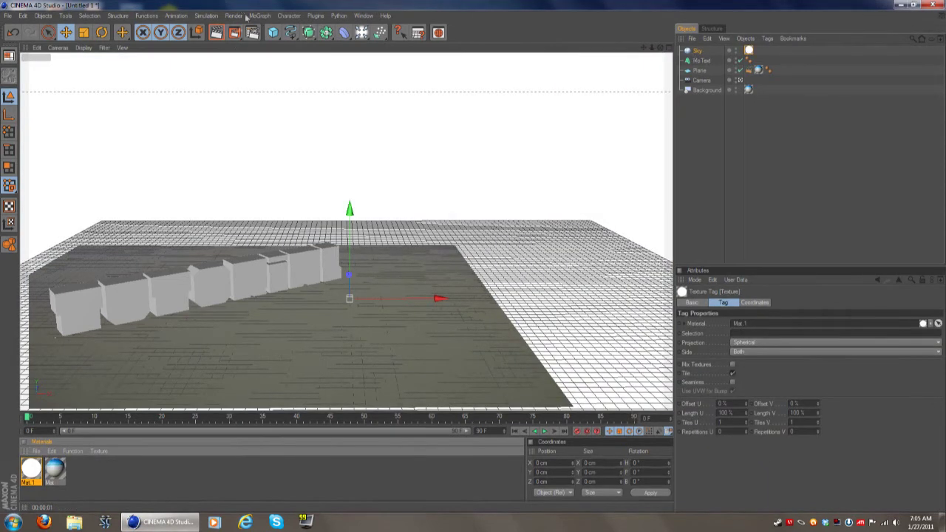
pyautogui.click(221, 37)
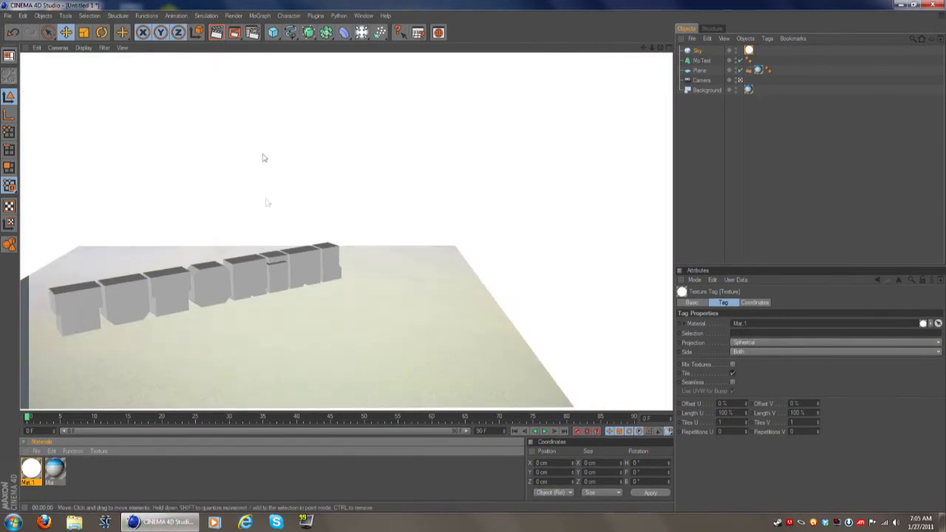
pyautogui.click(700, 51)
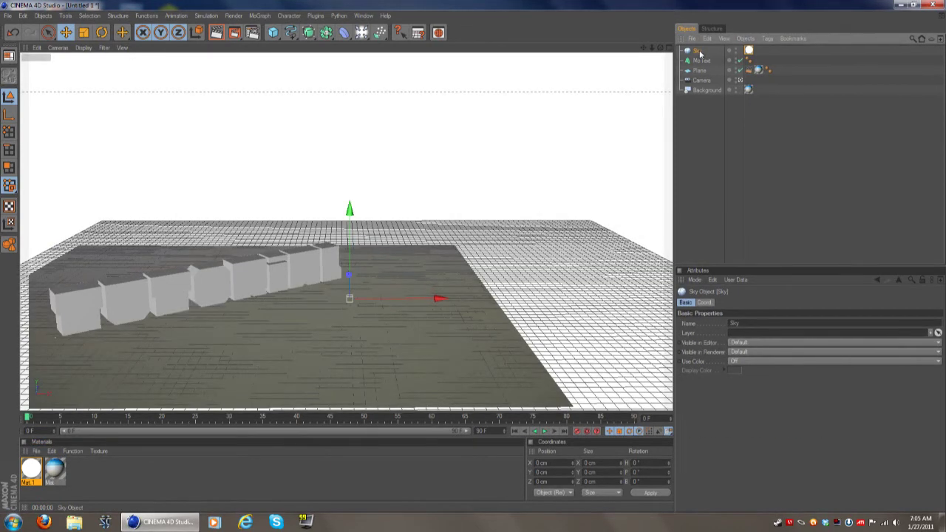
pyautogui.rightClick(701, 51)
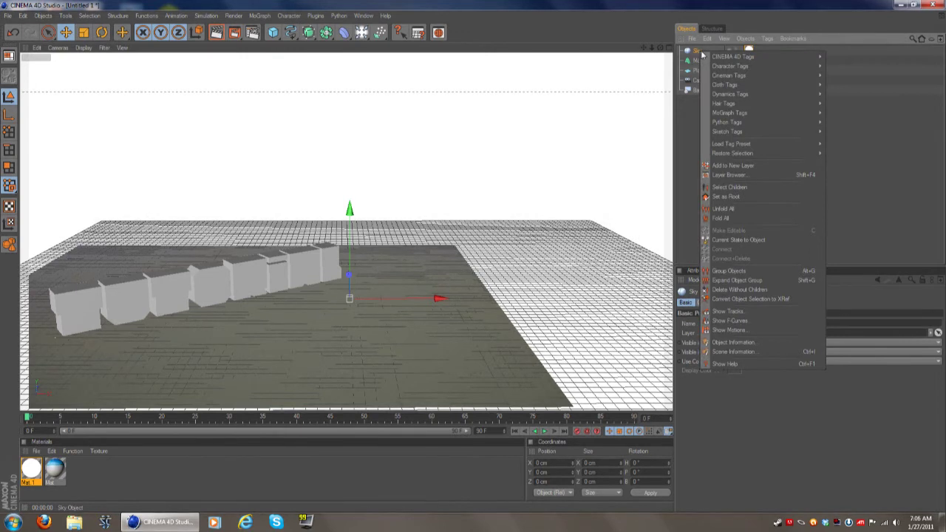
# Give the Sky a Compositing tag with Cast Shadows, Receive Shadows and Seen by Camera off.
pyautogui.moveTo(722, 57)
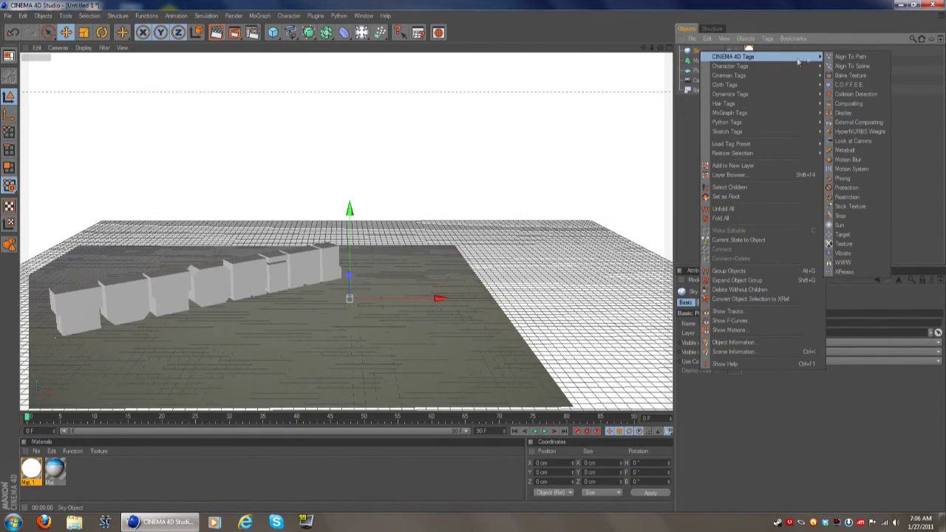
pyautogui.click(857, 105)
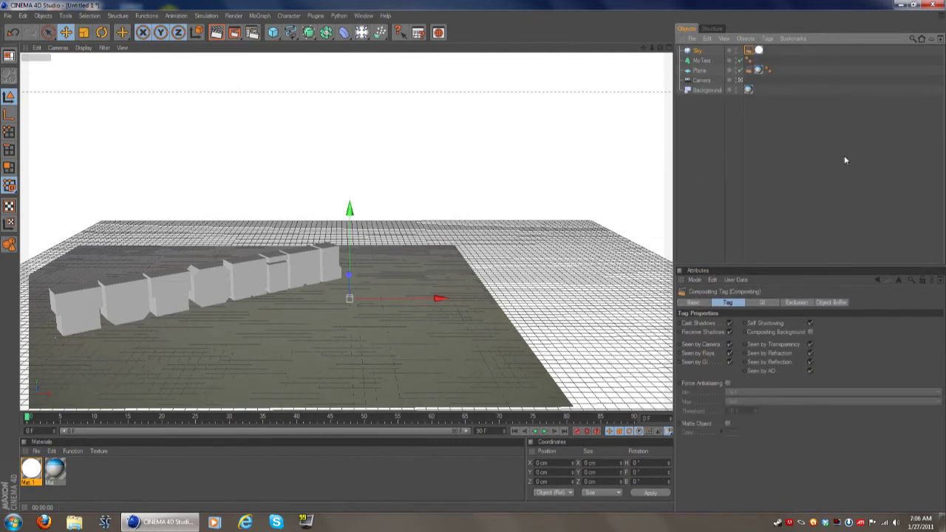
pyautogui.click(731, 324)
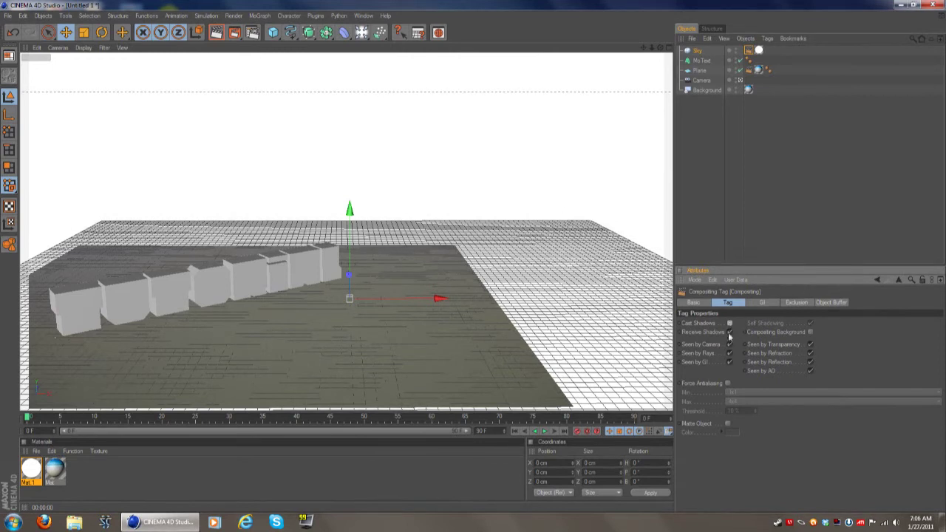
pyautogui.click(730, 332)
pyautogui.click(729, 345)
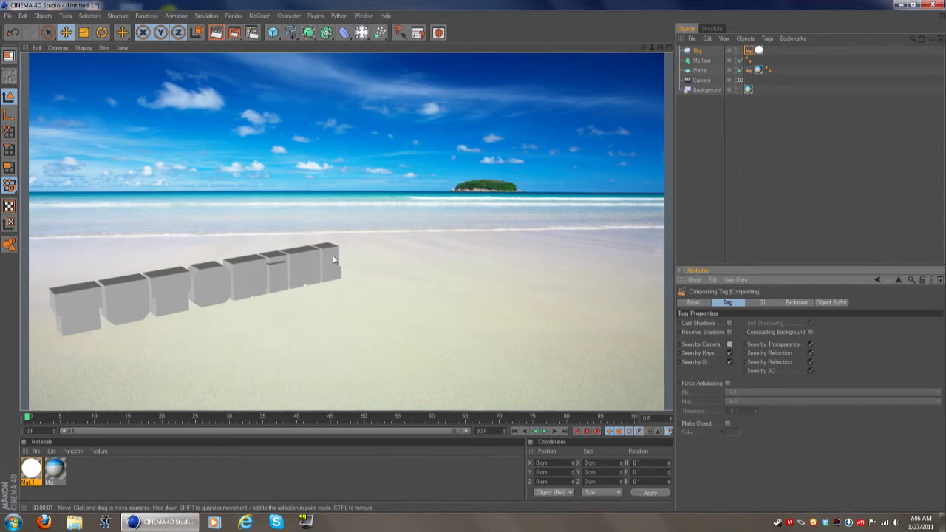
pyautogui.click(303, 260)
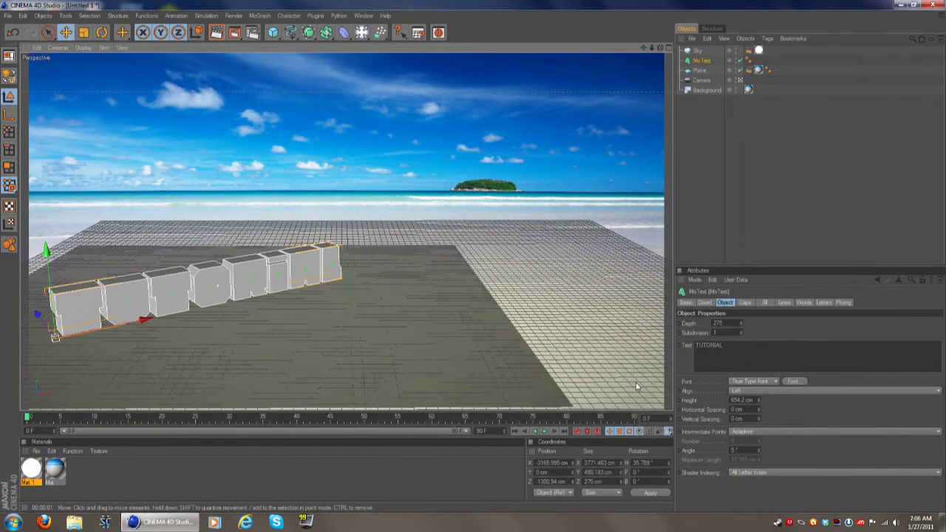
pyautogui.click(252, 32)
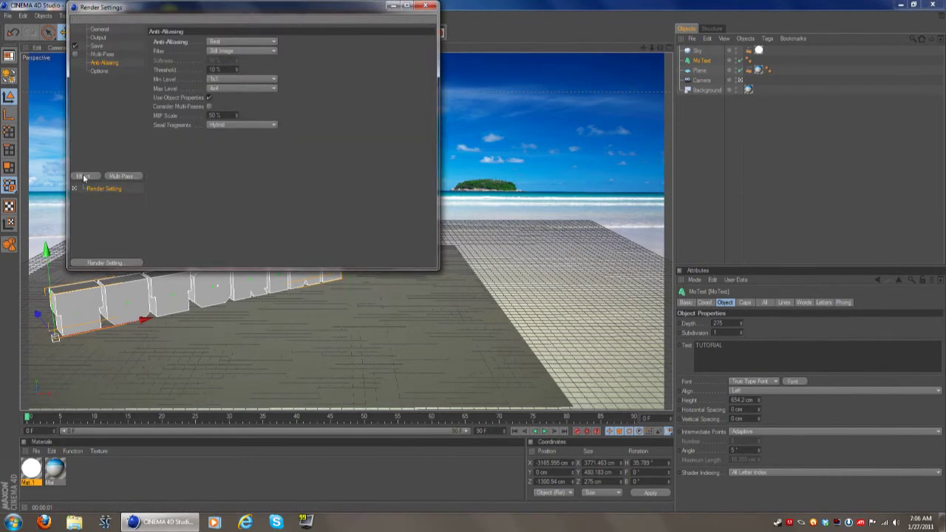
# Add Ambient Occlusion and Global Illumination render effects, then start a viewport test render.
pyautogui.click(84, 177)
pyautogui.click(124, 234)
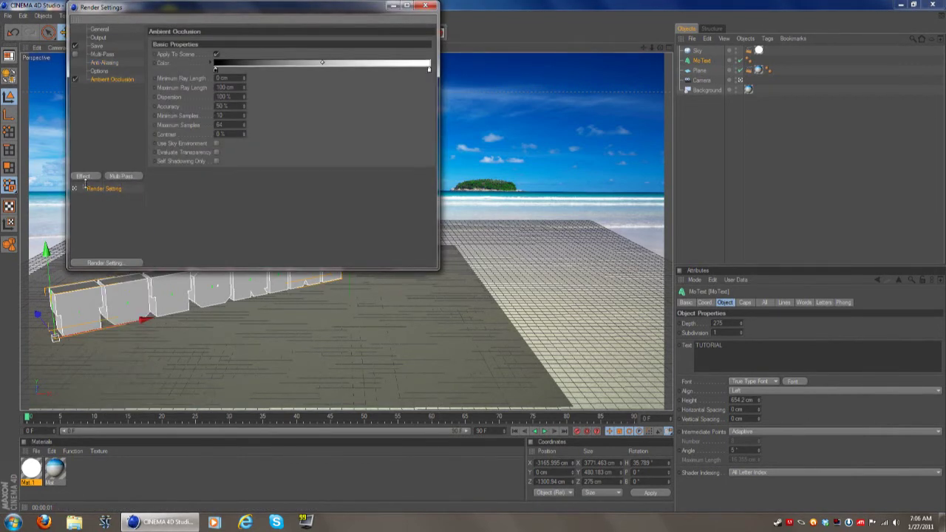
pyautogui.click(84, 176)
pyautogui.click(126, 288)
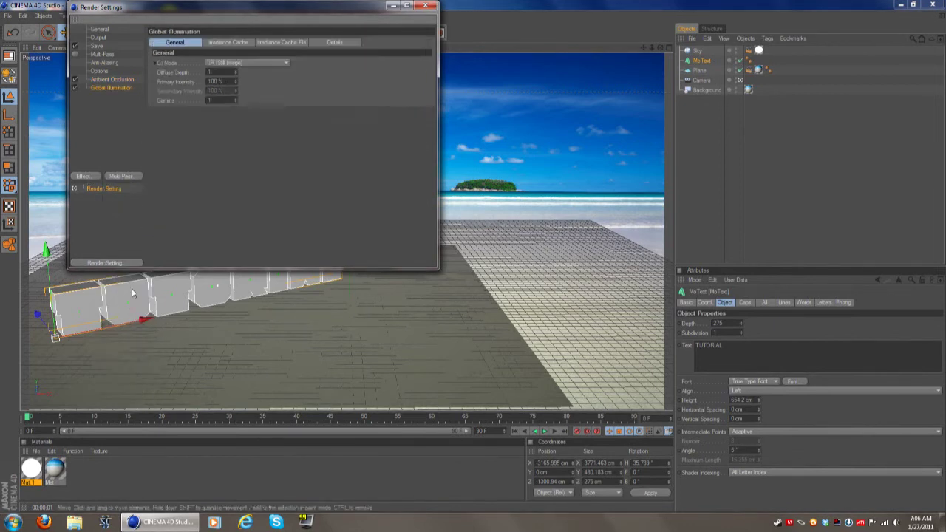
pyautogui.click(420, 7)
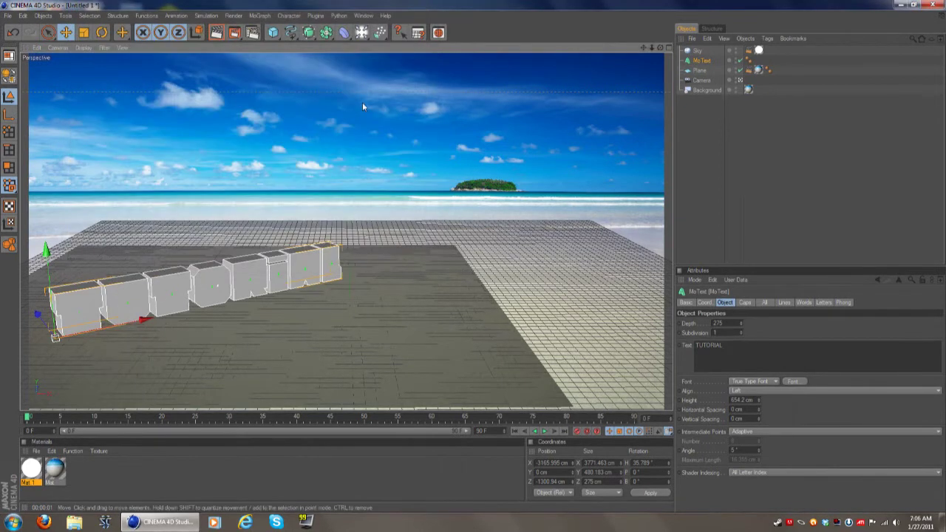
pyautogui.click(216, 33)
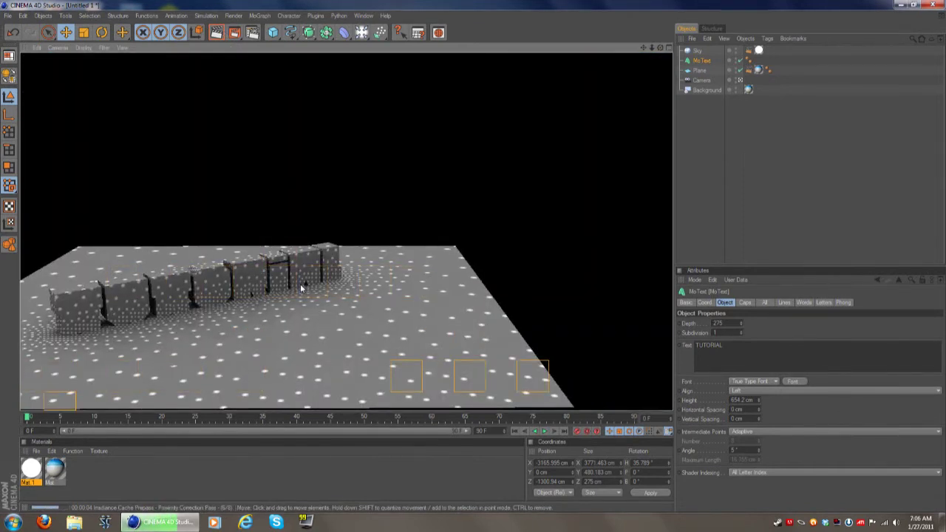
# Create a second material, Mat.2, with a pure blue colour of R0 G0 B255.
pyautogui.click(330, 299)
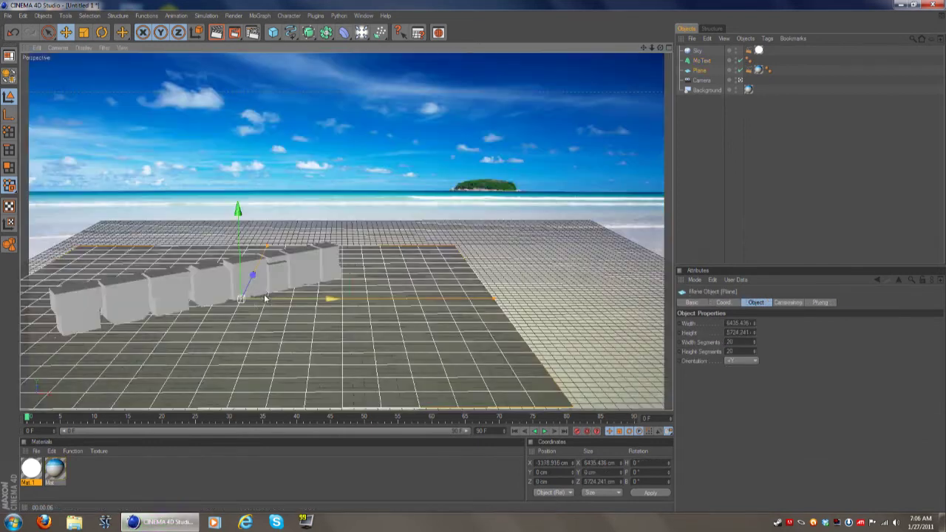
pyautogui.click(31, 451)
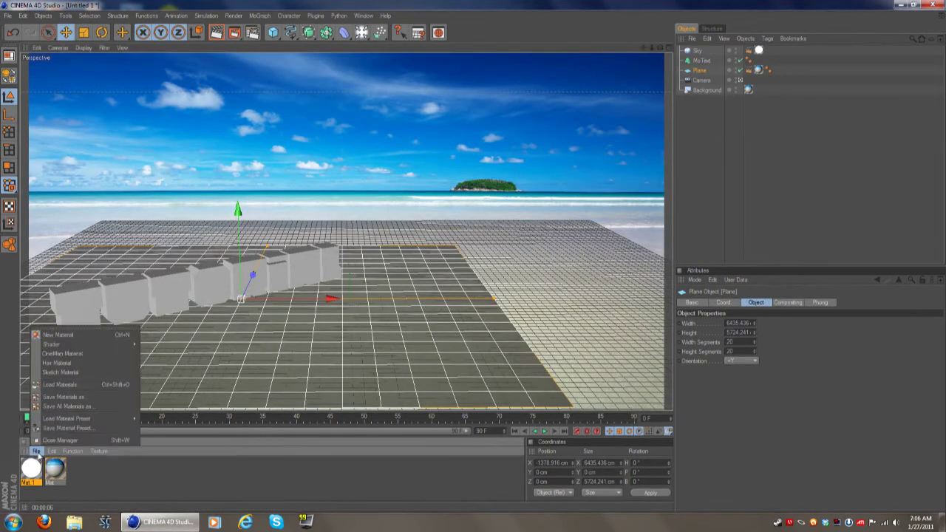
pyautogui.click(59, 335)
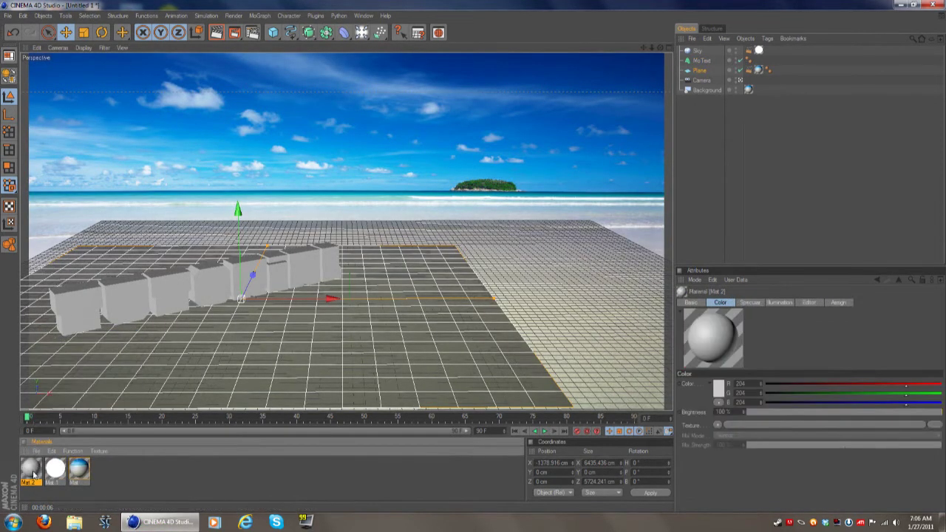
pyautogui.doubleClick(31, 470)
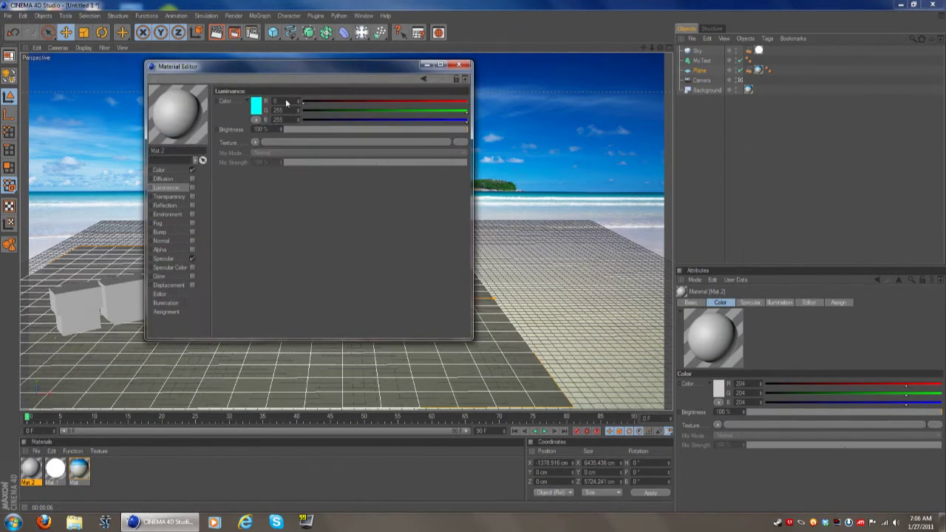
pyautogui.moveTo(329, 109); pyautogui.dragTo(299, 110)
pyautogui.click(159, 170)
pyautogui.moveTo(349, 101); pyautogui.dragTo(299, 110)
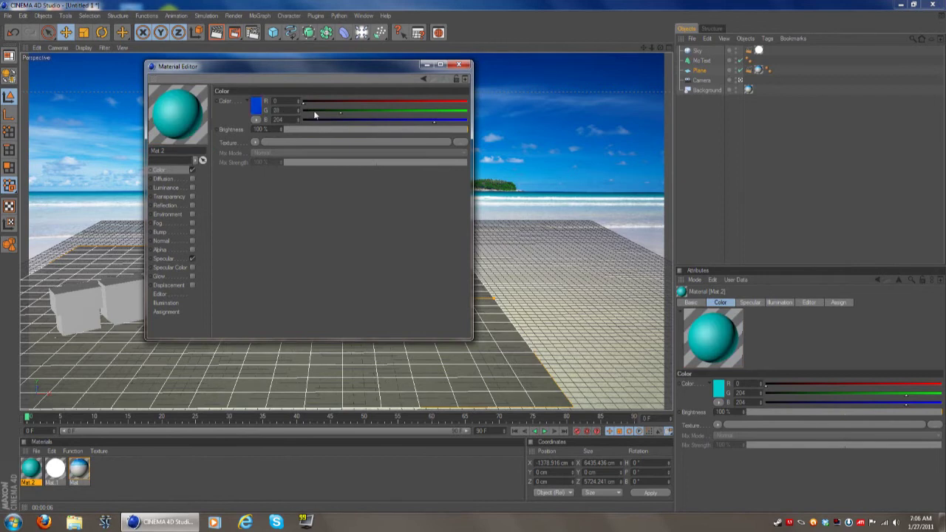
pyautogui.moveTo(441, 121); pyautogui.dragTo(496, 126)
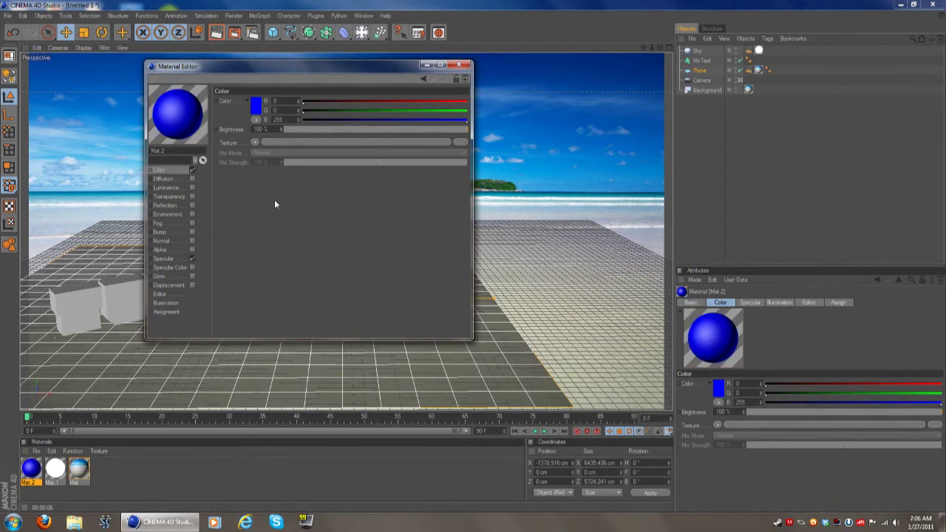
# Give Mat.2 a Fresnel reflection at 50% brightness and mix, and apply it to the text.
pyautogui.click(191, 205)
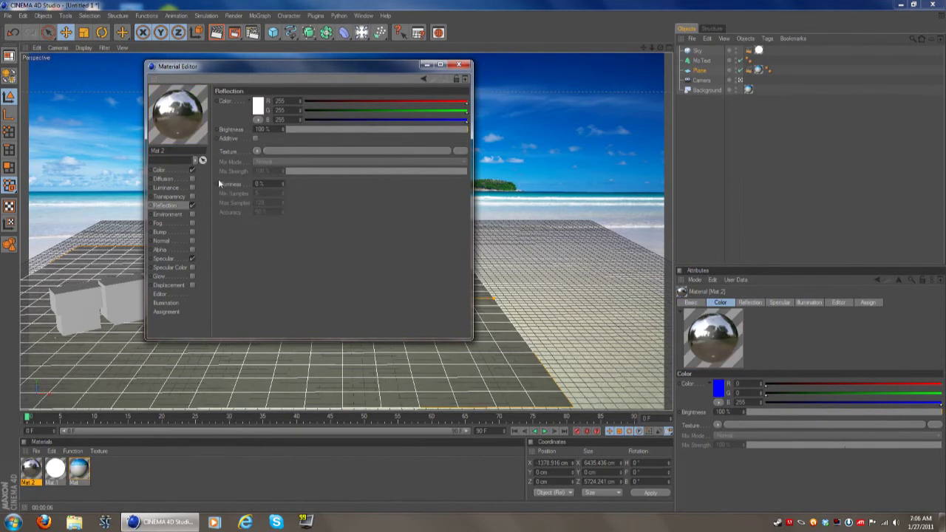
pyautogui.click(256, 150)
pyautogui.click(285, 254)
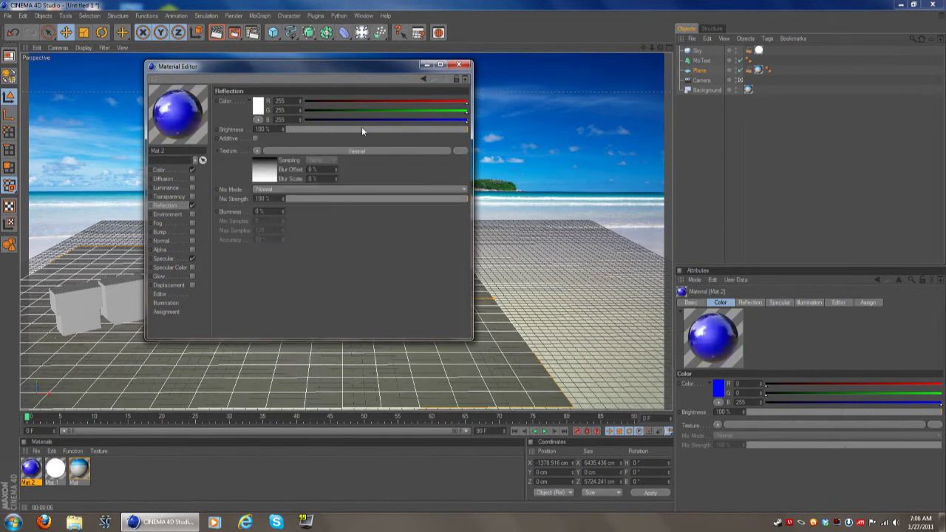
pyautogui.click(378, 128)
pyautogui.click(377, 199)
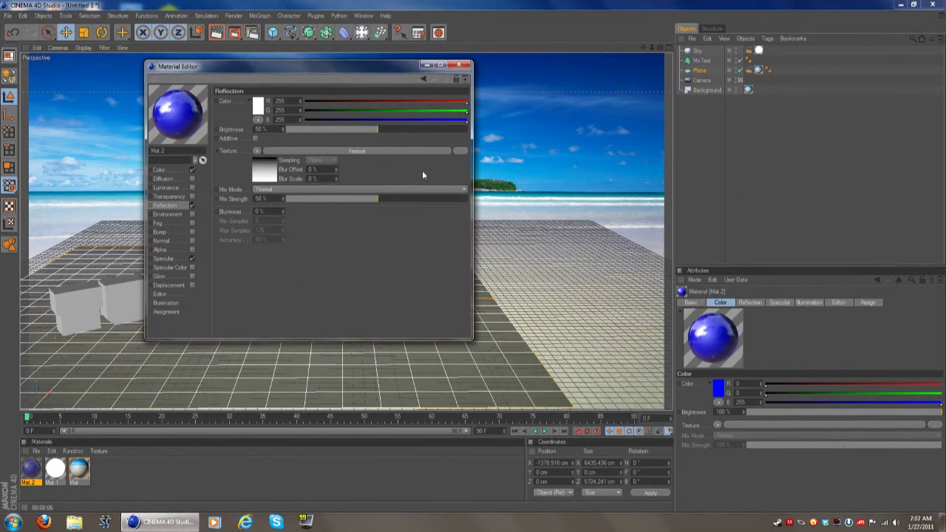
pyautogui.click(458, 65)
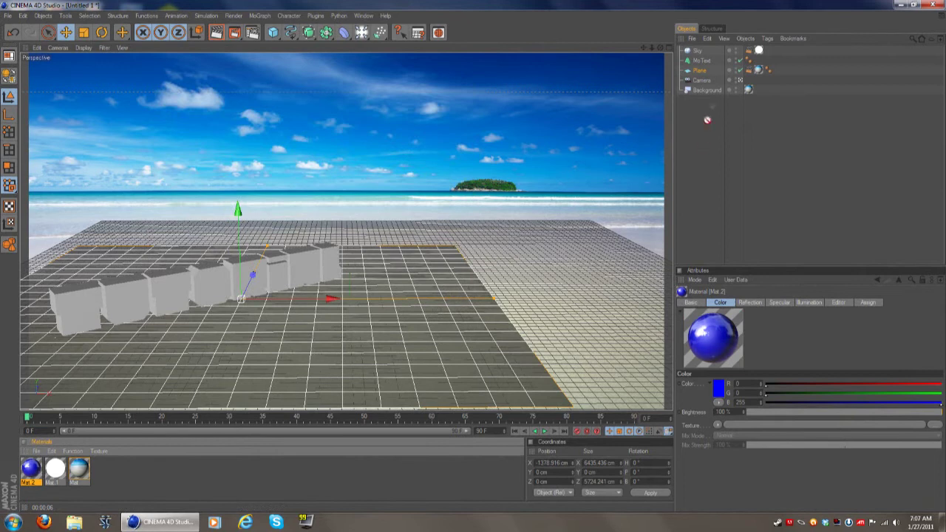
pyautogui.moveTo(707, 120); pyautogui.dragTo(705, 65)
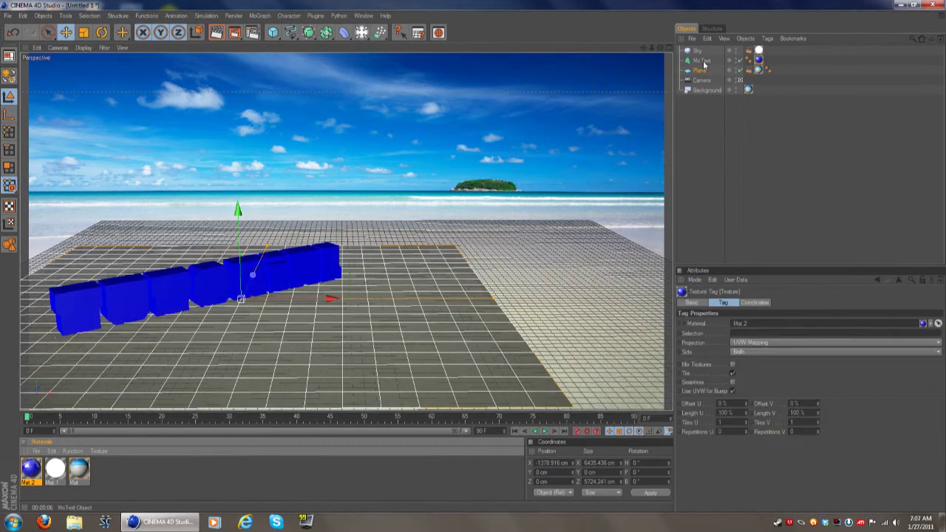
# Test-render the blue TUTORIAL text on the beach, then return to the editable viewport.
pyautogui.click(217, 32)
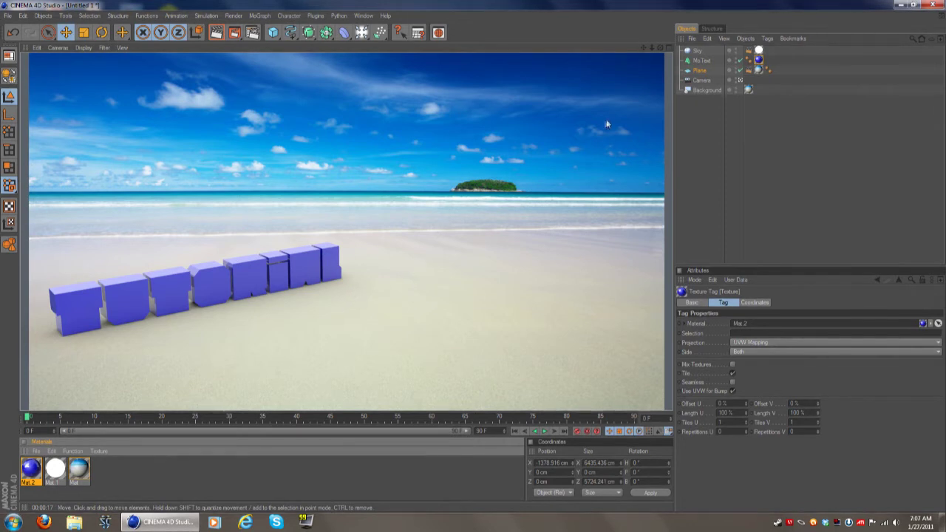
pyautogui.click(316, 338)
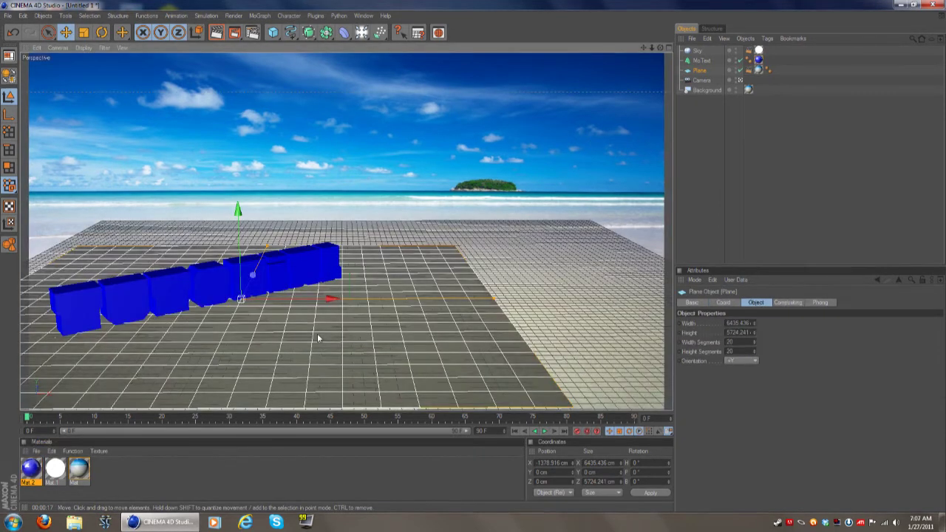
pyautogui.click(120, 463)
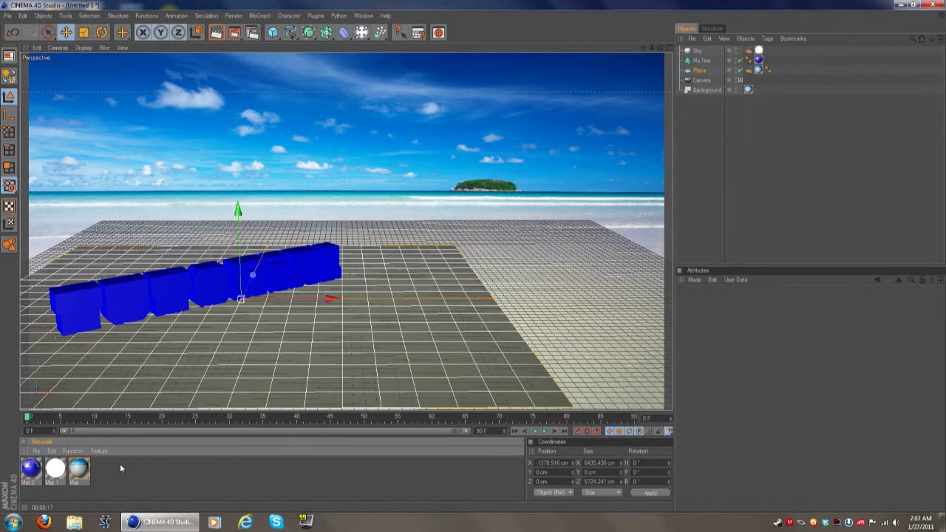
pyautogui.rightClick(404, 132)
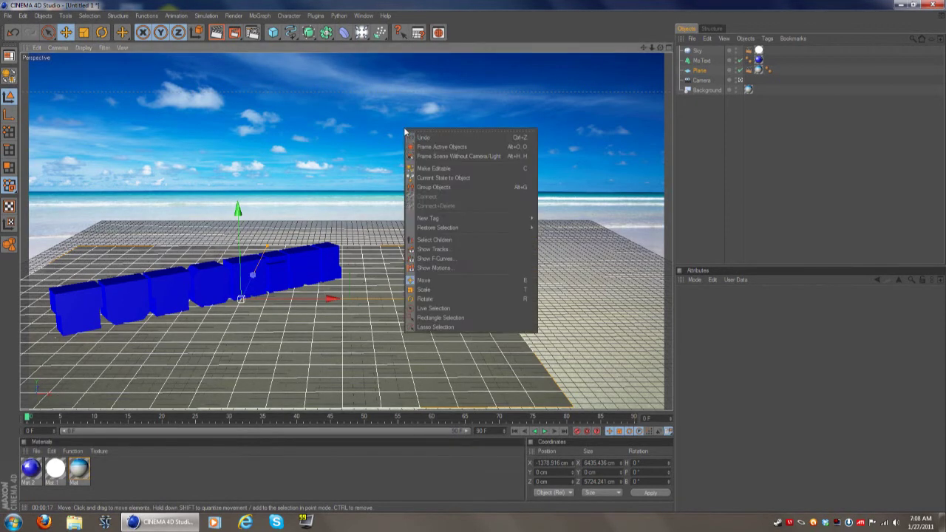
pyautogui.click(313, 260)
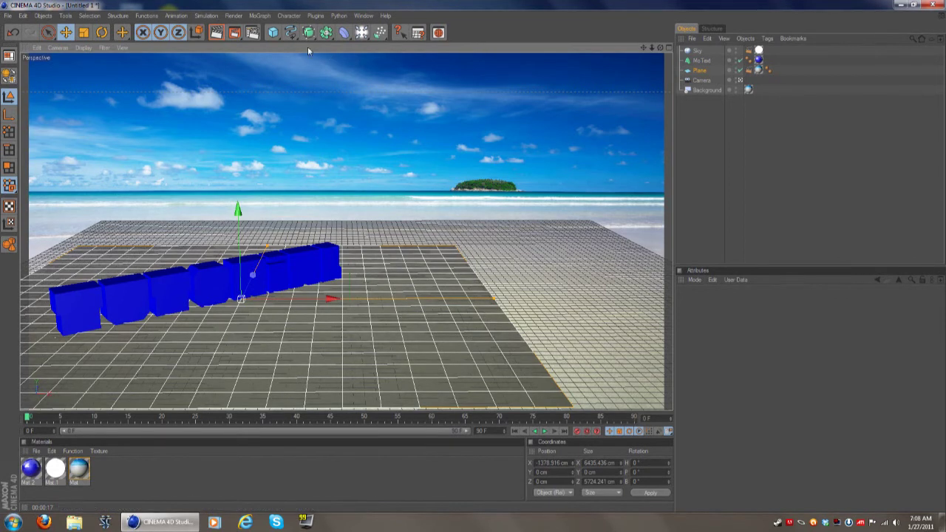
# Add a cube, turn it about its vertical axis, and set it on the sand beside the text's end.
pyautogui.moveTo(273, 35); pyautogui.dragTo(296, 42)
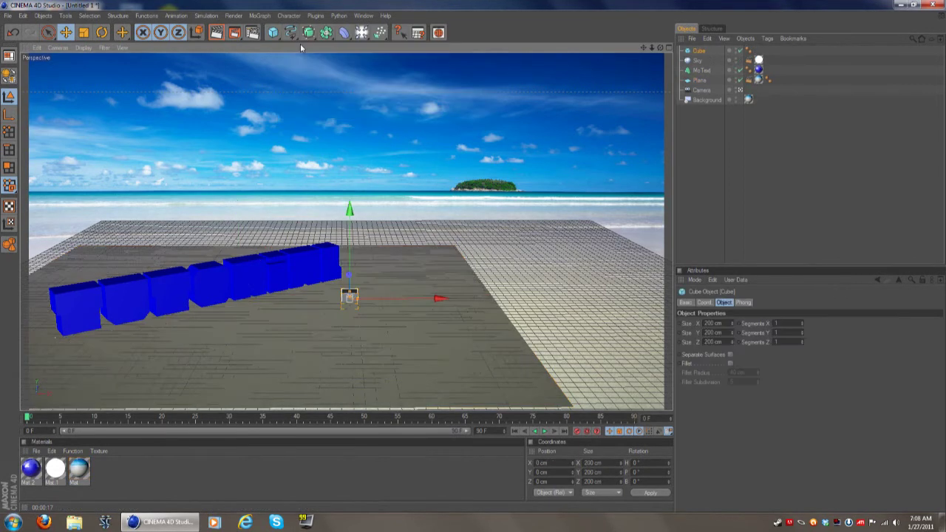
pyautogui.moveTo(351, 255); pyautogui.dragTo(350, 246)
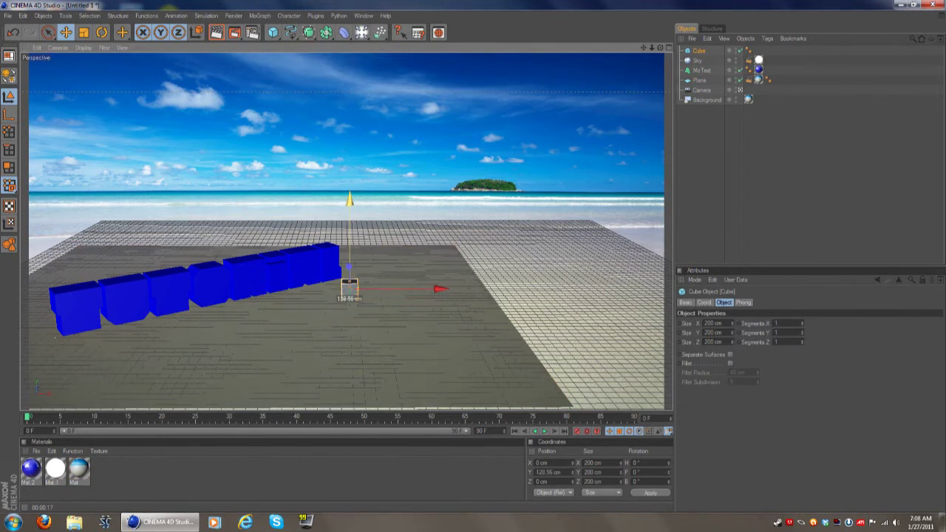
pyautogui.press('r')
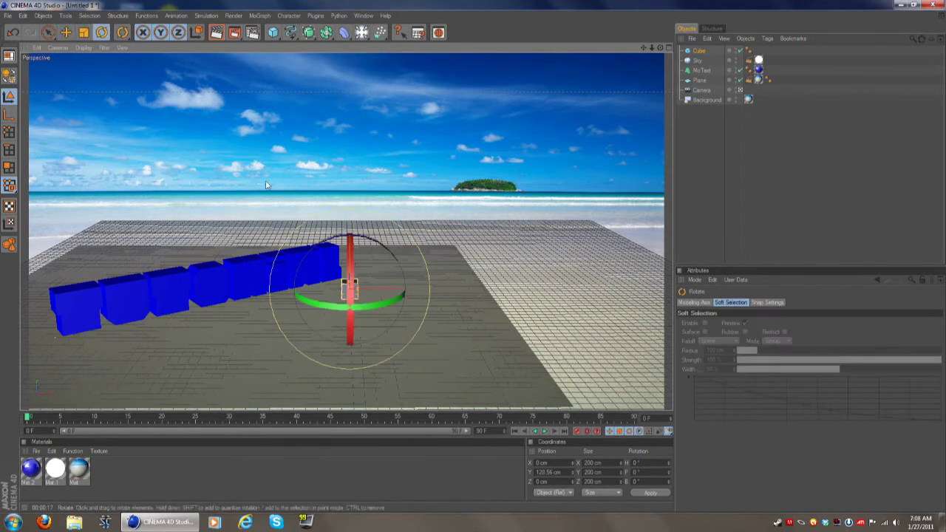
pyautogui.moveTo(378, 307); pyautogui.dragTo(317, 301)
pyautogui.press('e')
pyautogui.moveTo(350, 243); pyautogui.dragTo(353, 220)
pyautogui.moveTo(392, 317); pyautogui.dragTo(352, 292)
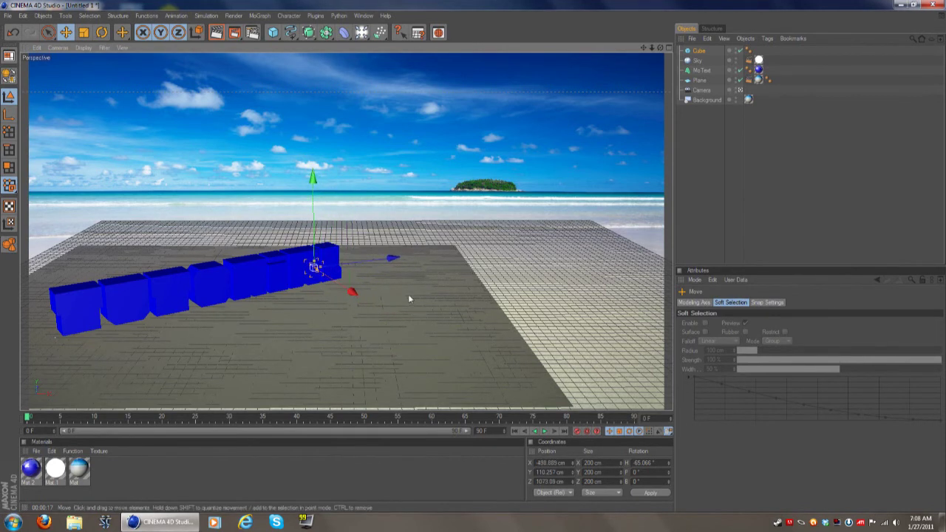
pyautogui.moveTo(385, 260); pyautogui.dragTo(339, 263)
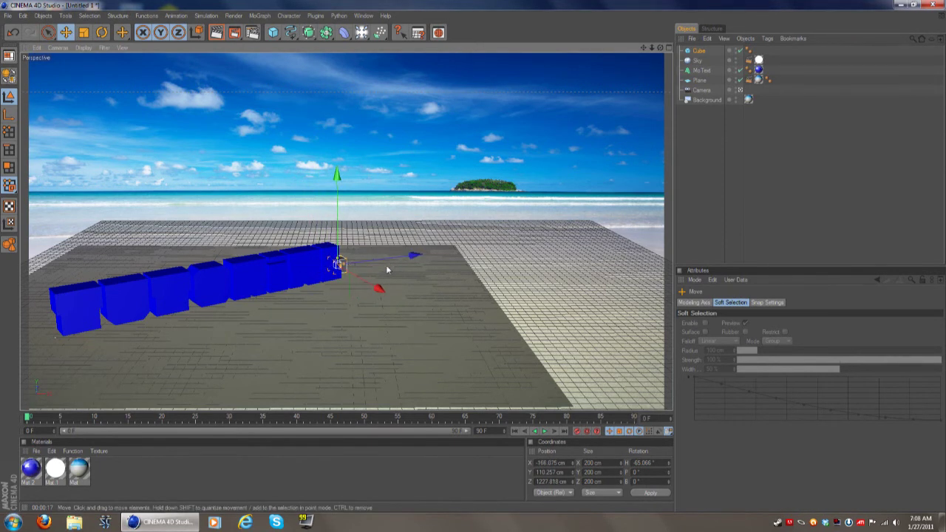
# Duplicate the cube and place the copy, rotated, in front of the first letters.
pyautogui.keyDown('ctrl'); pyautogui.moveTo(379, 288); pyautogui.dragTo(434, 320); pyautogui.keyUp('ctrl')
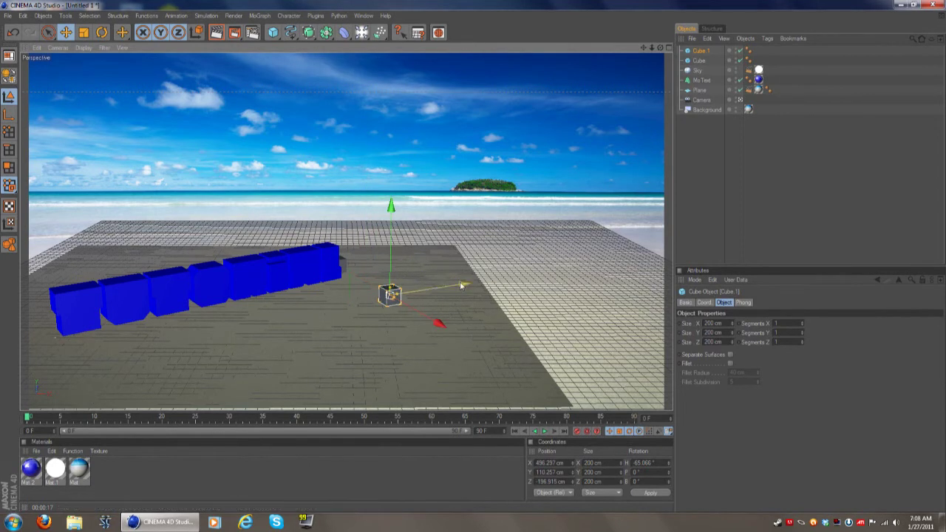
pyautogui.moveTo(460, 281)
pyautogui.mouseDown()
pyautogui.moveTo(347, 296)
pyautogui.moveTo(460, 286)
pyautogui.mouseUp()
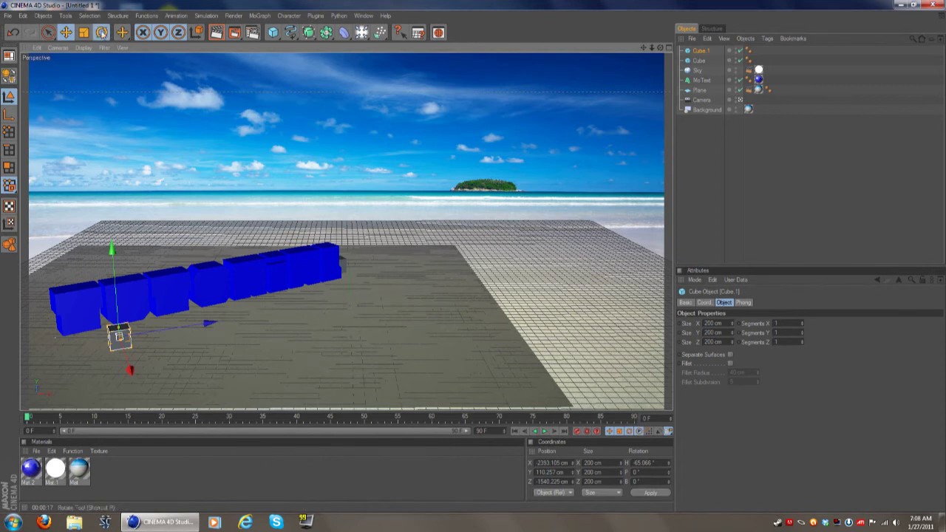
pyautogui.press('r')
pyautogui.moveTo(169, 343); pyautogui.dragTo(114, 358)
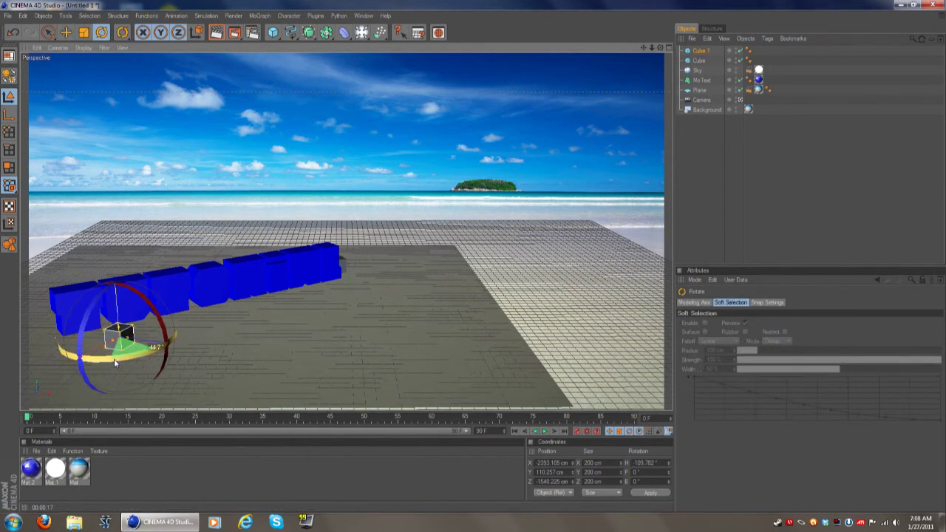
pyautogui.press('e')
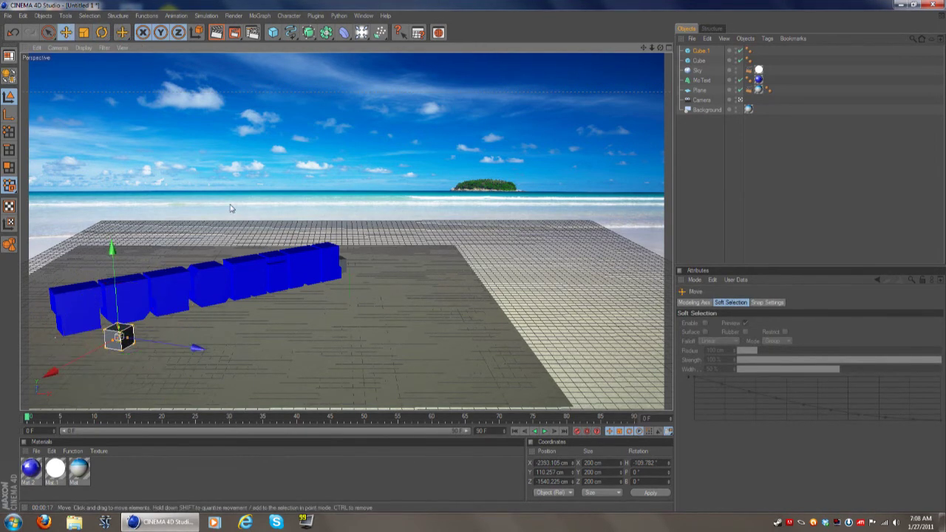
# Copy the second cube into the foreground centre and turn it to a different angle.
pyautogui.hotkey('ctrl', 'c')
pyautogui.hotkey('ctrl', 'v')
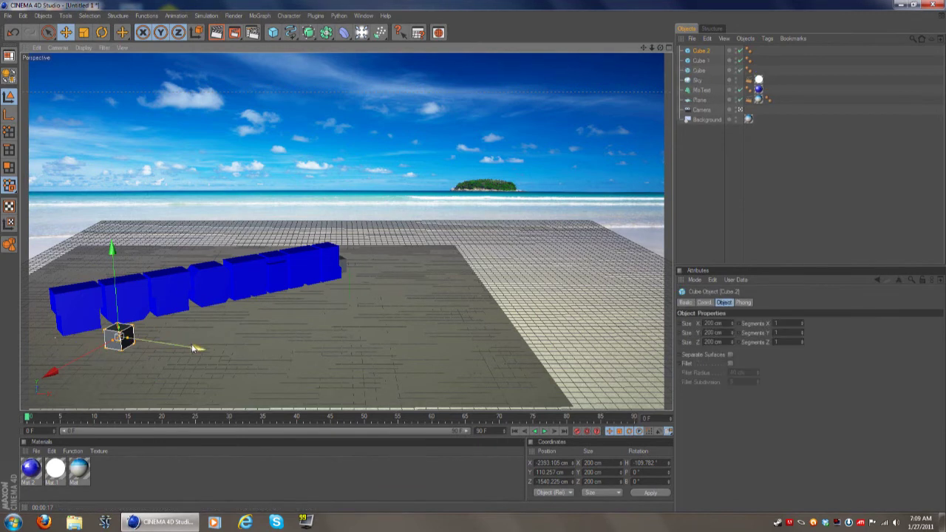
pyautogui.moveTo(118, 338); pyautogui.dragTo(300, 345)
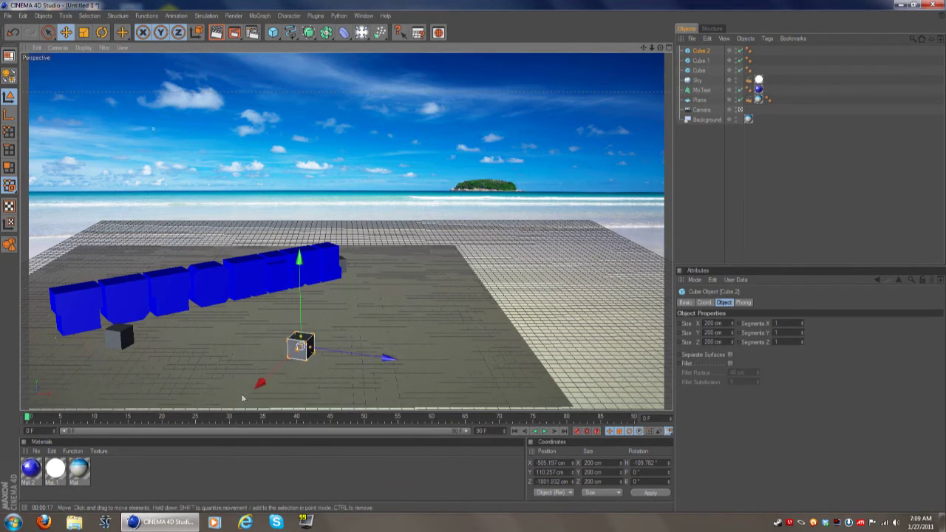
pyautogui.click(102, 32)
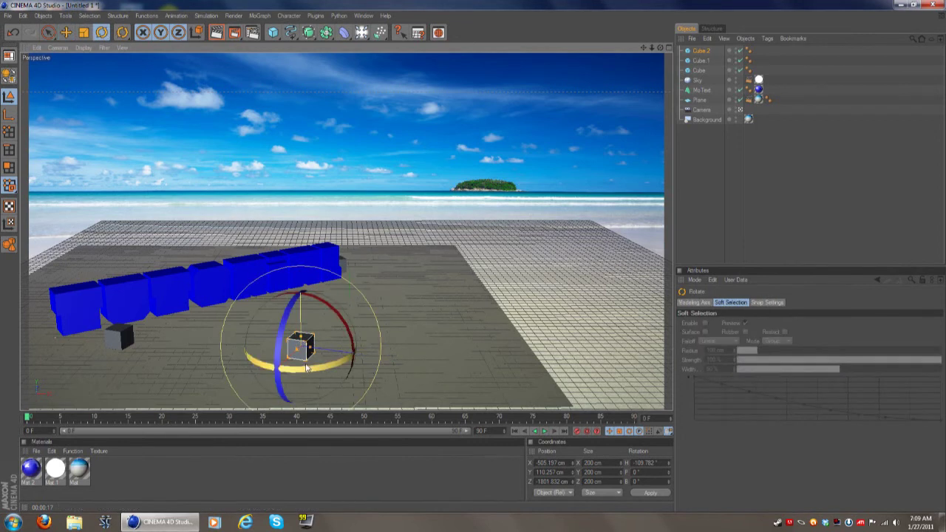
pyautogui.moveTo(303, 369); pyautogui.dragTo(335, 364)
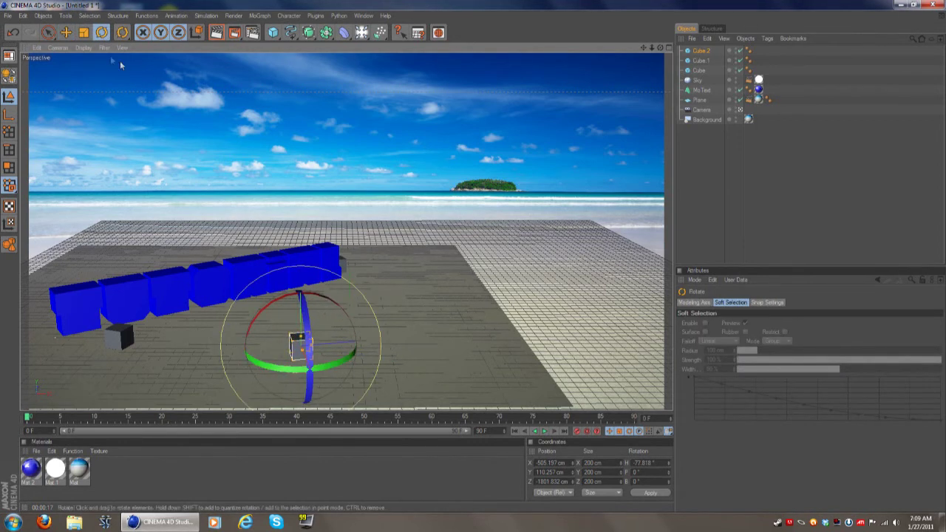
pyautogui.click(66, 33)
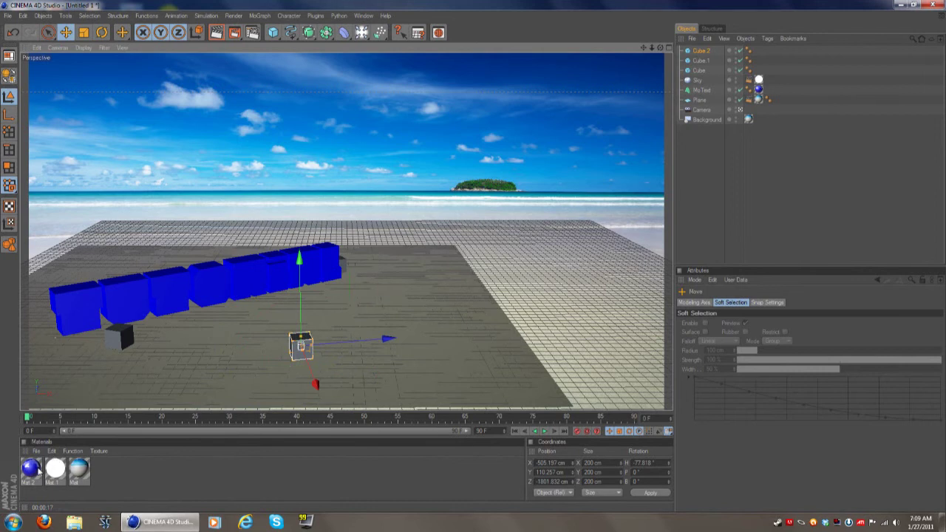
# Create a new material, Mat.3, with a black colour of 0,0,0.
pyautogui.click(36, 451)
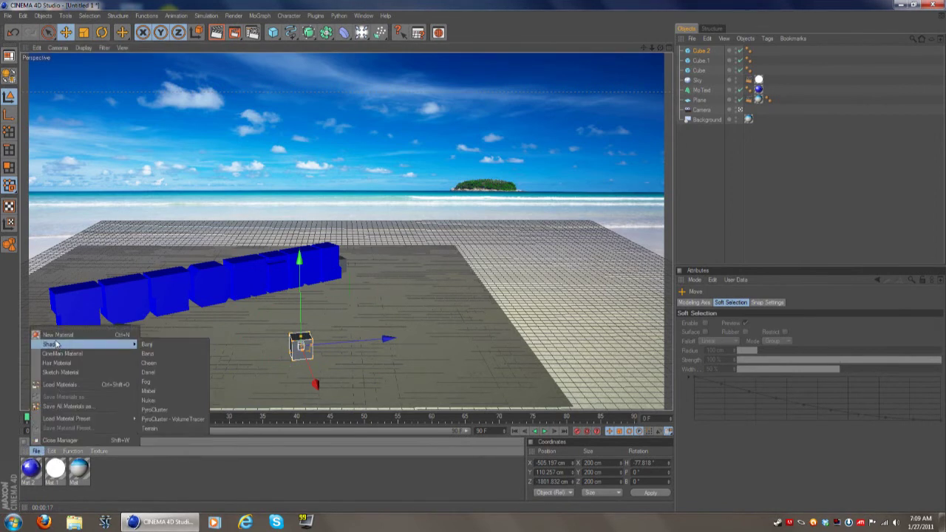
pyautogui.click(60, 344)
pyautogui.doubleClick(39, 467)
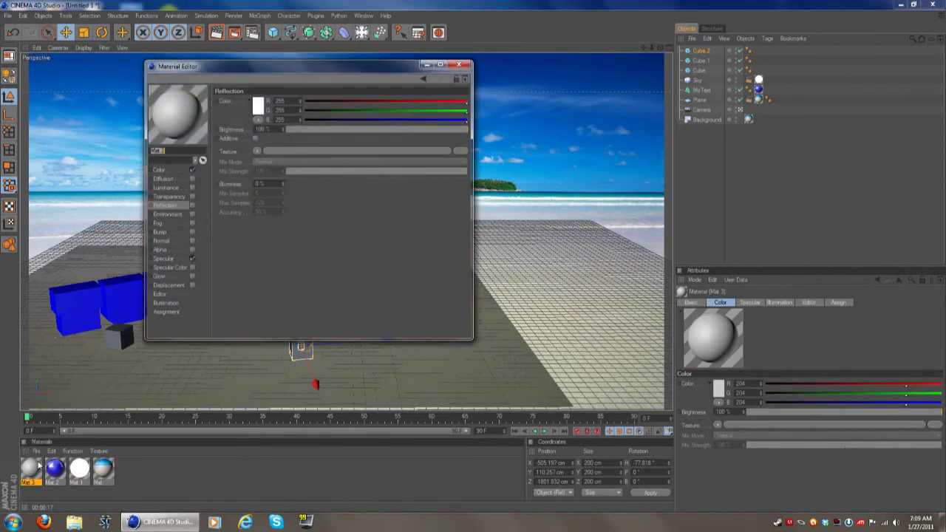
pyautogui.click(186, 173)
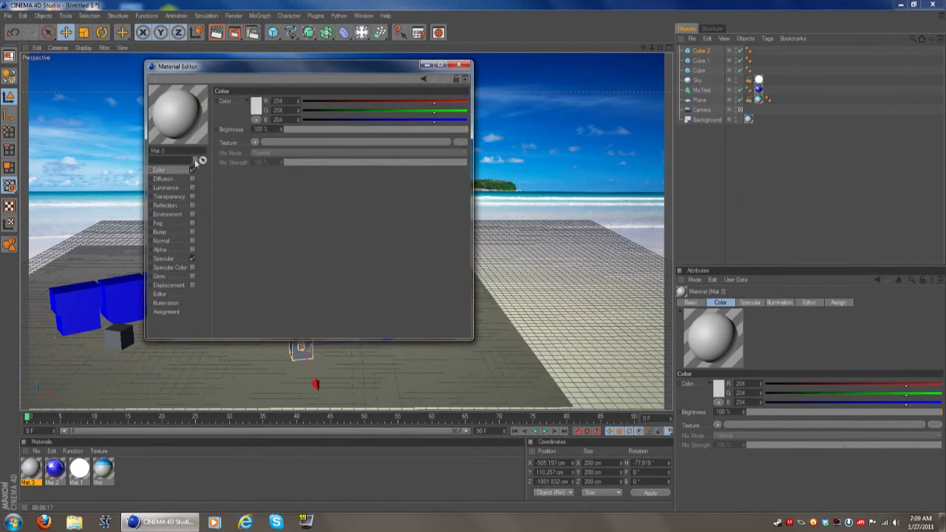
pyautogui.click(303, 110)
pyautogui.click(305, 119)
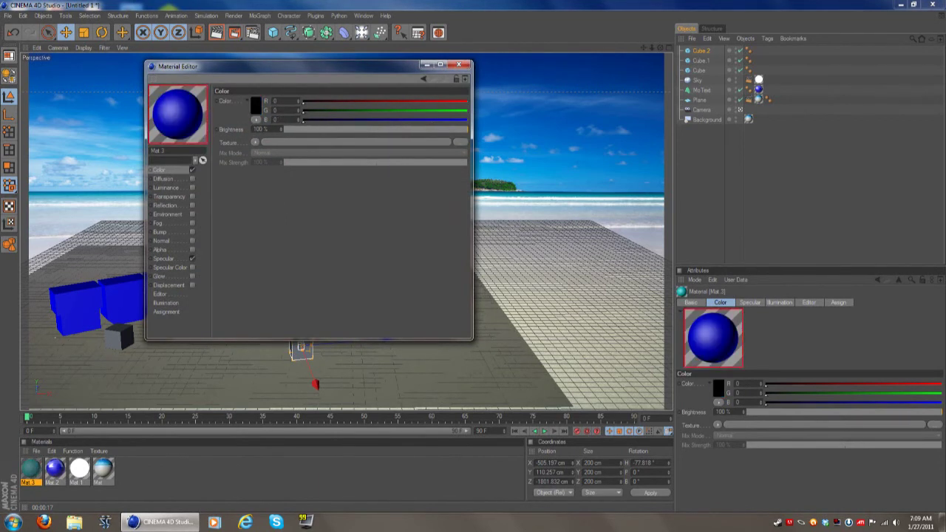
# Give Mat.3 a Fresnel reflection at 49% brightness and 49% mix strength.
pyautogui.click(191, 205)
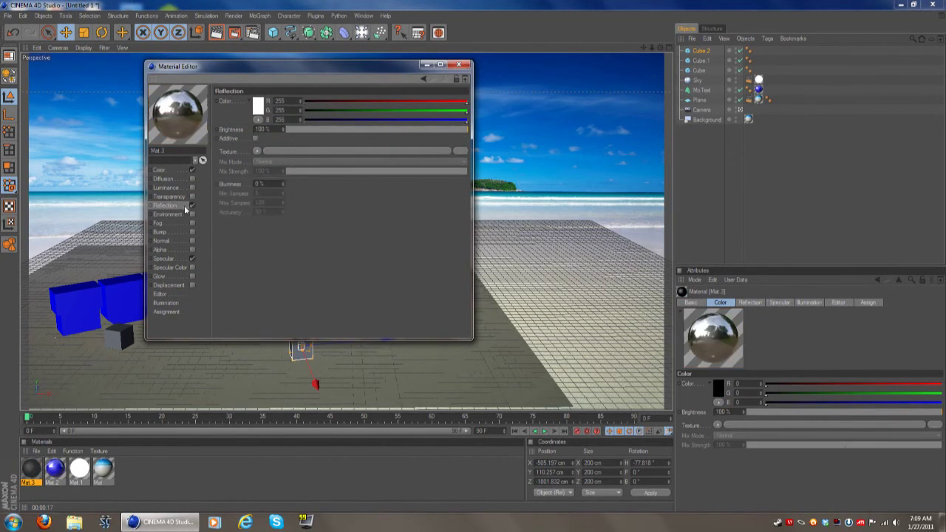
pyautogui.click(258, 152)
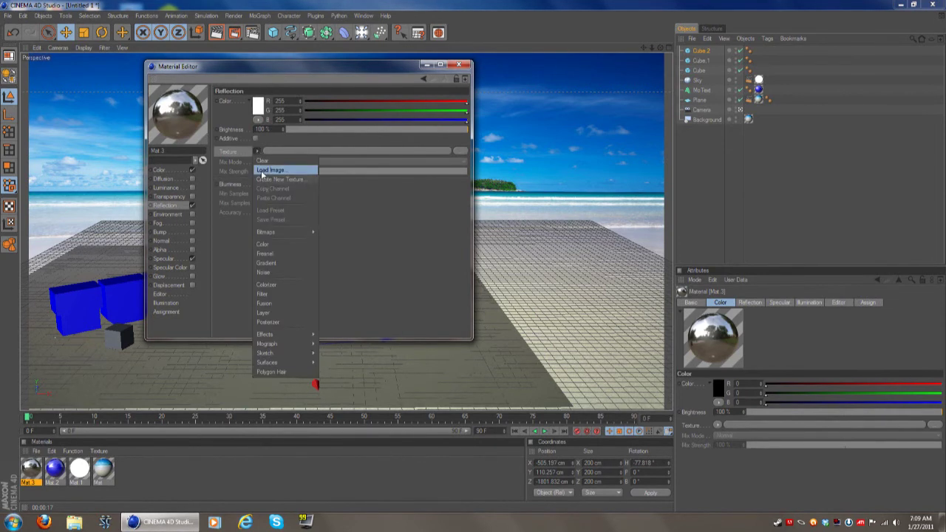
pyautogui.click(283, 255)
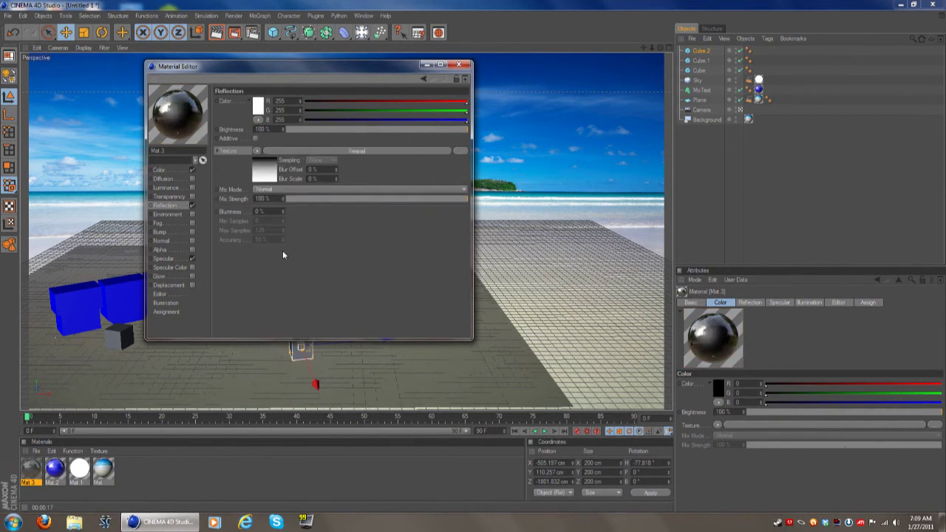
pyautogui.click(375, 130)
pyautogui.click(375, 200)
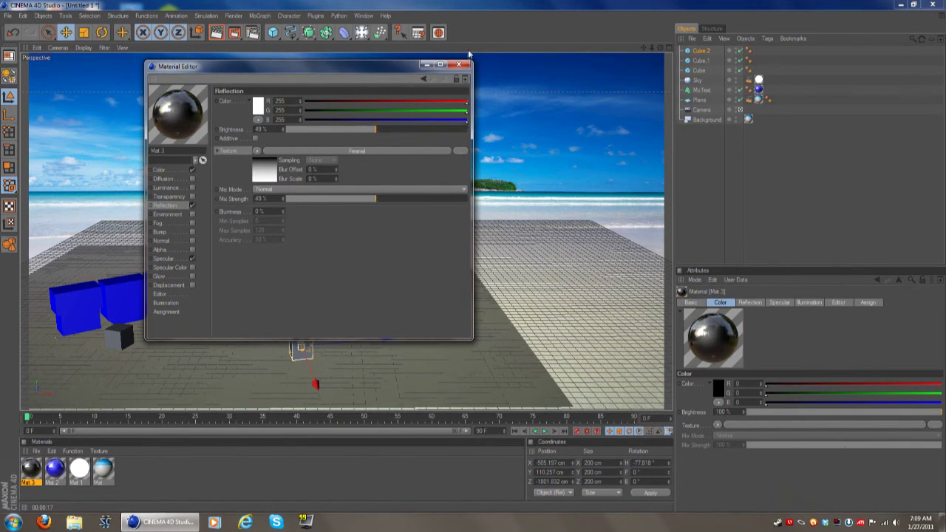
pyautogui.click(459, 65)
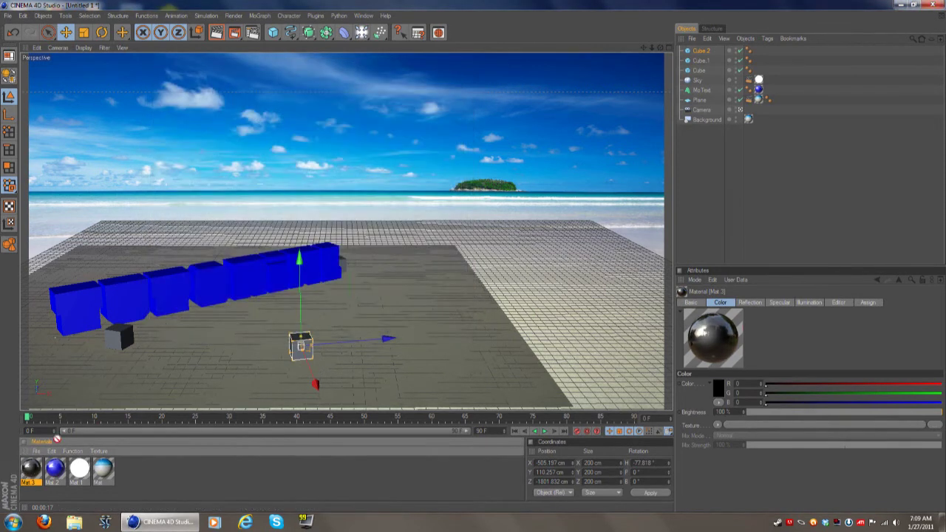
pyautogui.moveTo(706, 52)
pyautogui.mouseDown()
pyautogui.moveTo(739, 60)
pyautogui.moveTo(708, 69)
pyautogui.mouseUp()
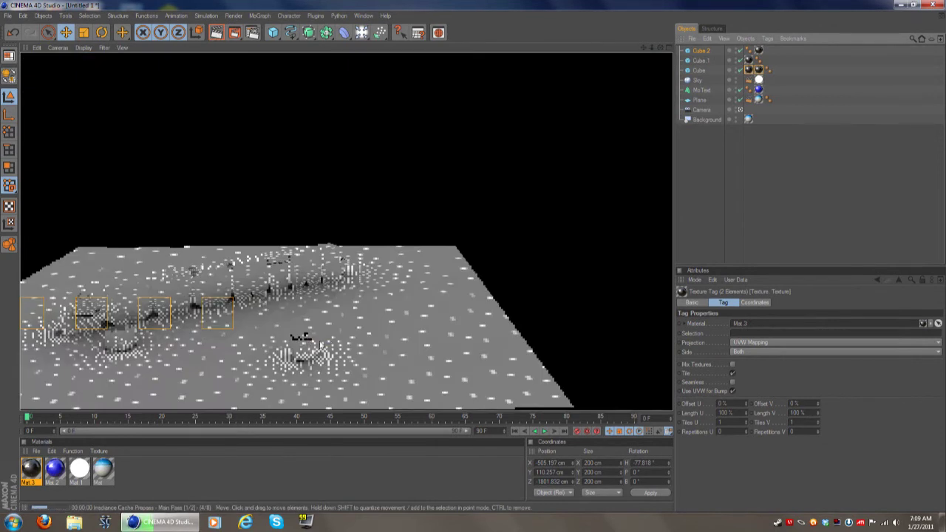
pyautogui.hotkey('ctrl', 'r')
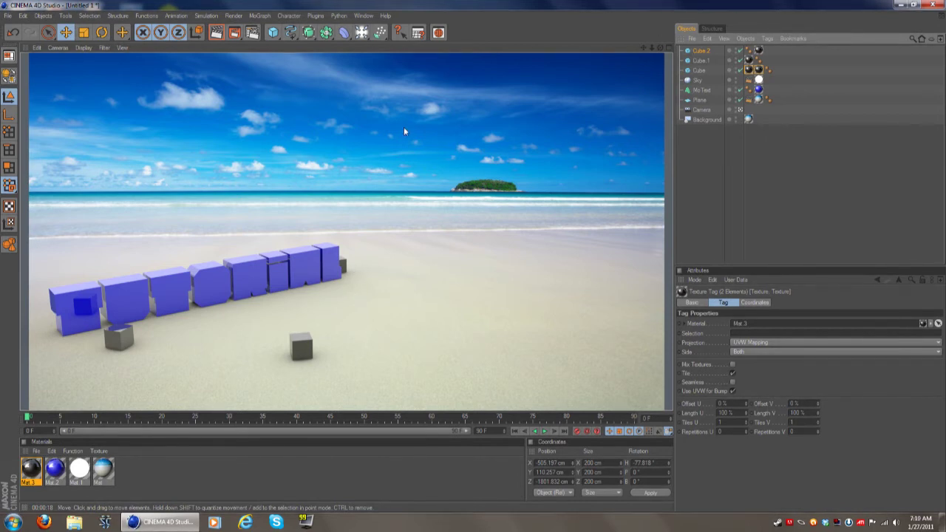
pyautogui.click(785, 51)
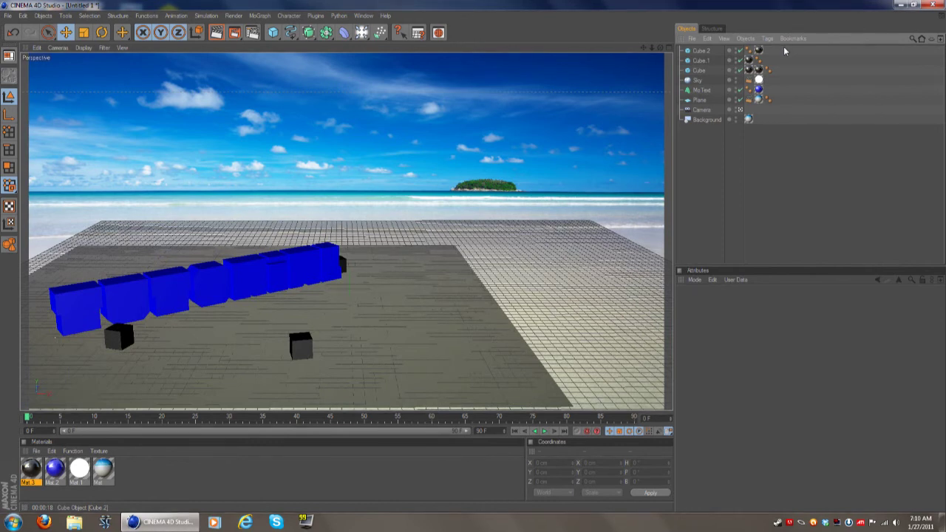
# Add four spheres to the scene, Sphere through Sphere.3.
pyautogui.moveTo(275, 34); pyautogui.dragTo(359, 41)
pyautogui.click(281, 37)
pyautogui.moveTo(282, 37); pyautogui.dragTo(359, 42)
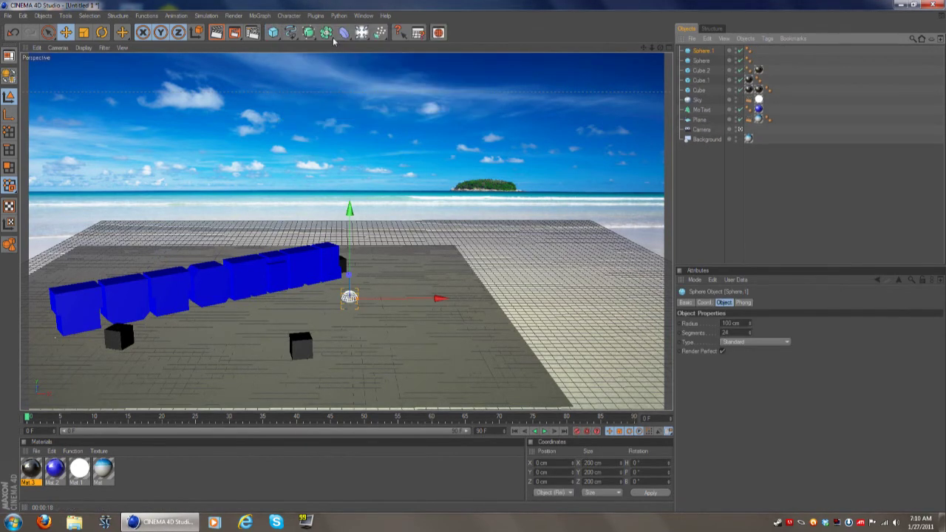
pyautogui.moveTo(274, 35); pyautogui.dragTo(373, 41)
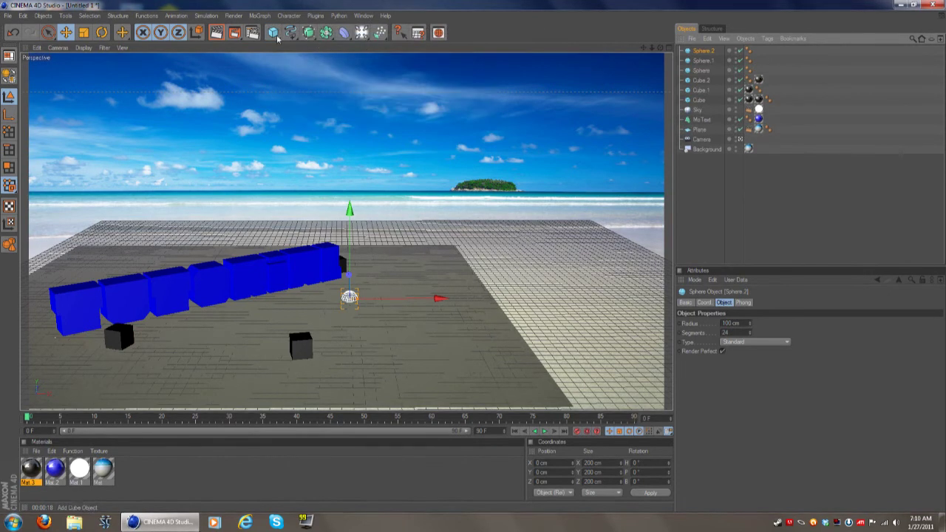
pyautogui.moveTo(274, 33); pyautogui.dragTo(362, 42)
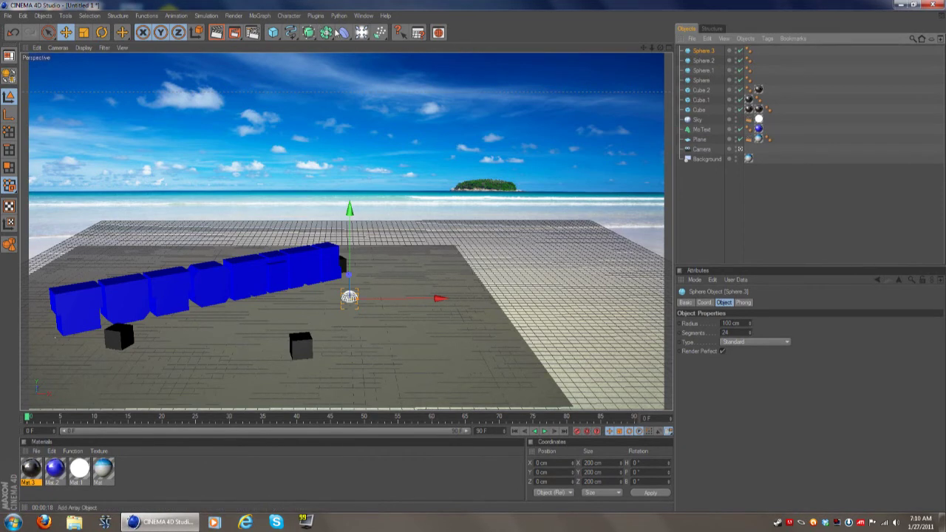
# Add a Metaball, nest the four spheres under it, and lift them up and right.
pyautogui.moveTo(328, 33); pyautogui.dragTo(431, 60)
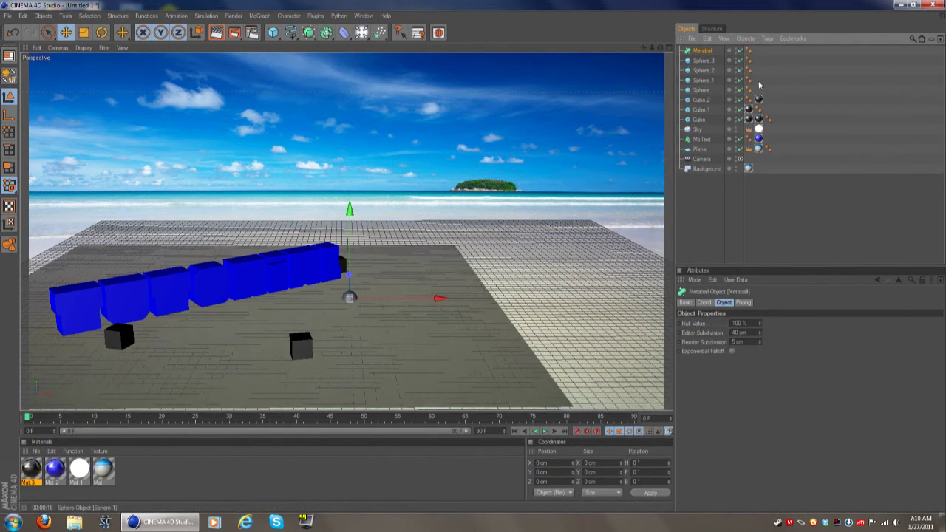
pyautogui.moveTo(760, 67); pyautogui.dragTo(701, 53)
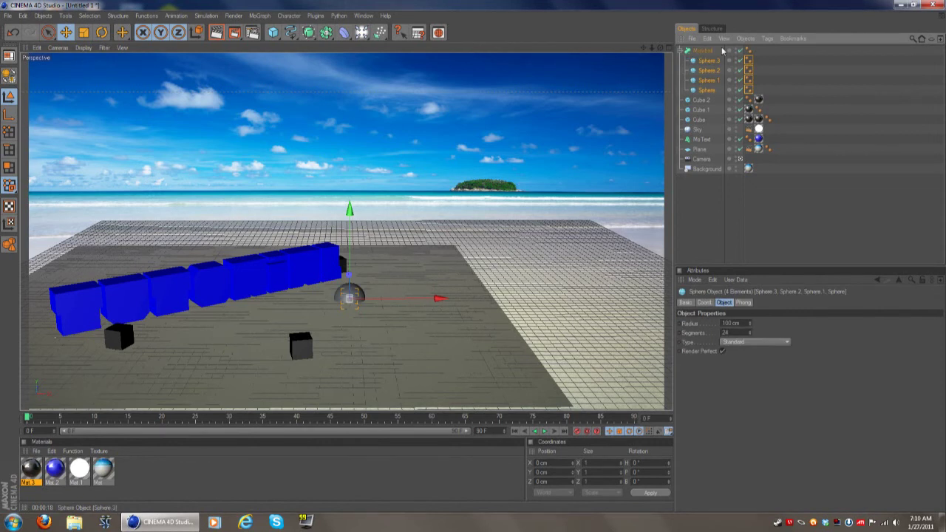
pyautogui.moveTo(350, 215); pyautogui.dragTo(350, 198)
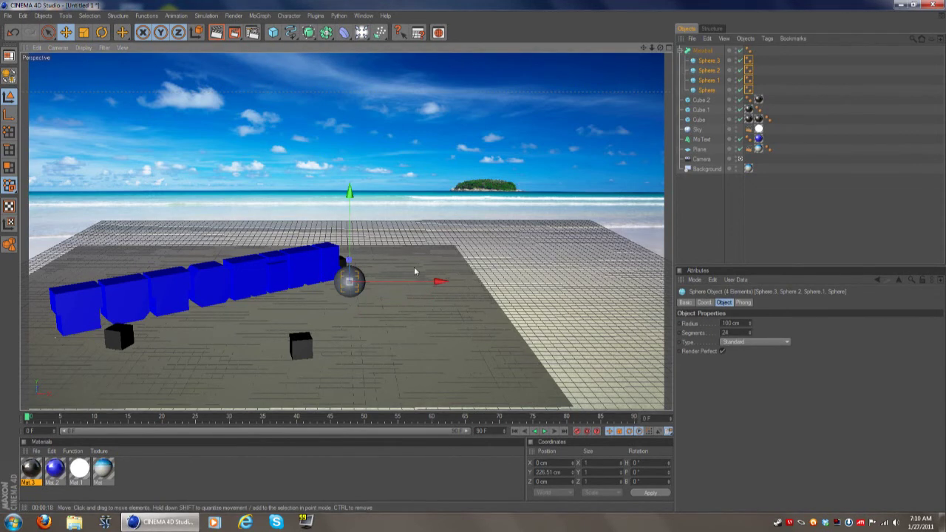
pyautogui.moveTo(383, 281); pyautogui.dragTo(425, 276)
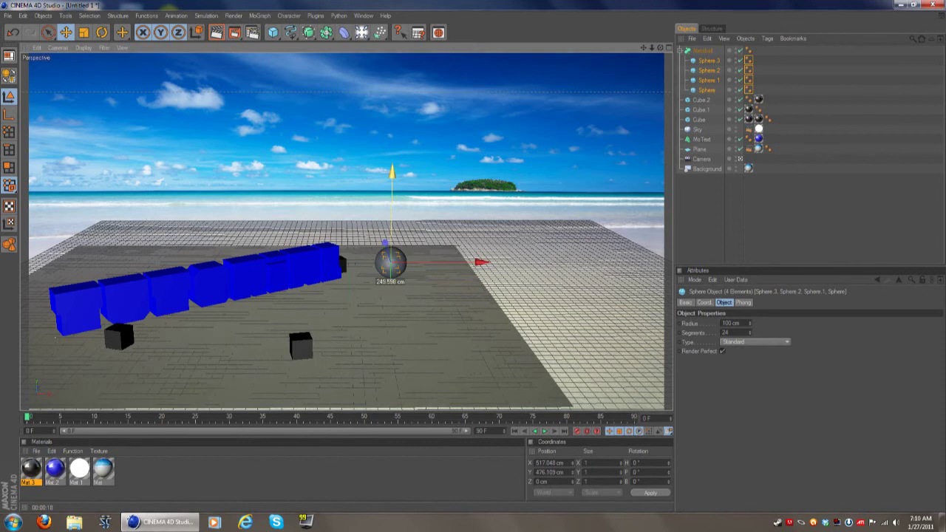
pyautogui.moveTo(384, 252); pyautogui.dragTo(384, 231)
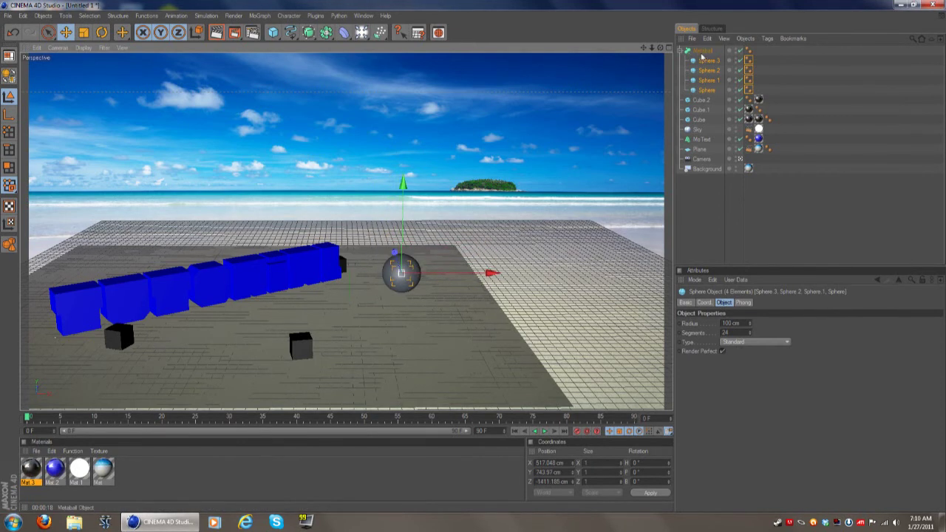
pyautogui.click(708, 51)
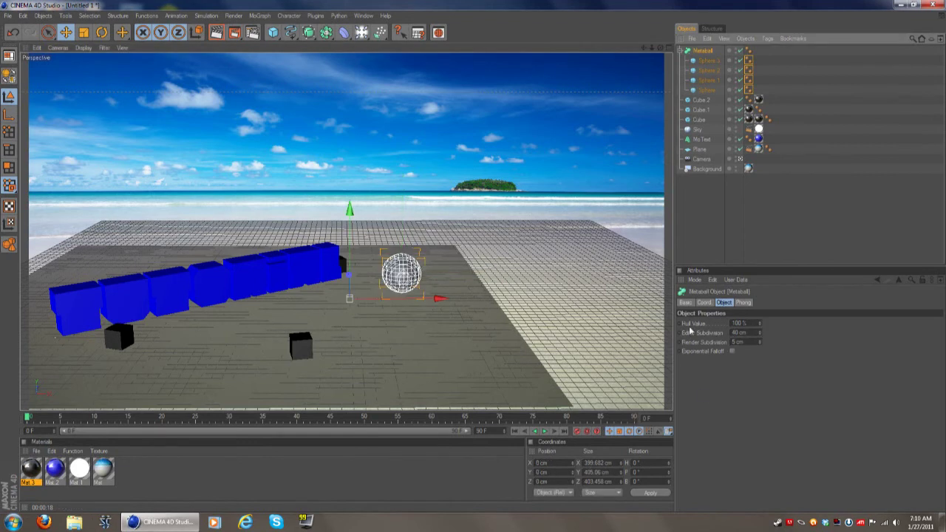
# Set the Metaball Hull Value to 5 %, scale it down, and raise it above the sand.
pyautogui.doubleClick(737, 323)
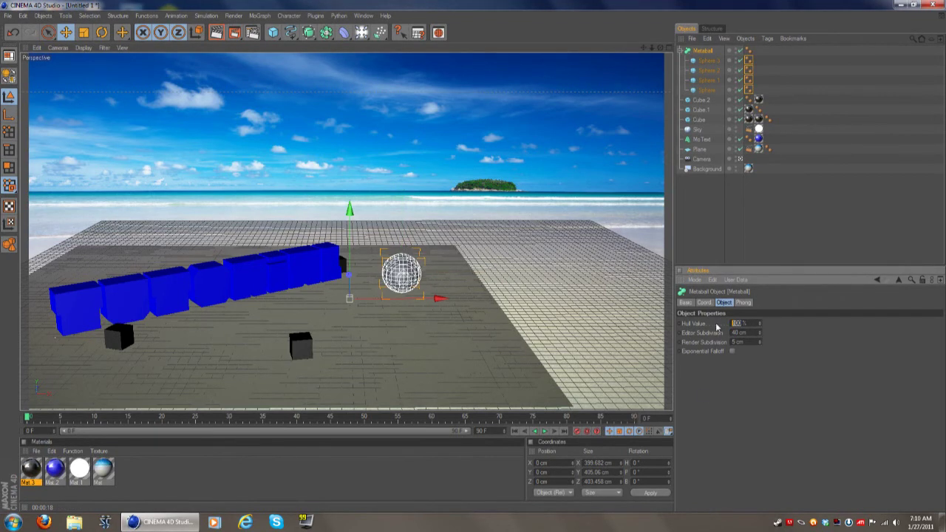
pyautogui.press('Return')
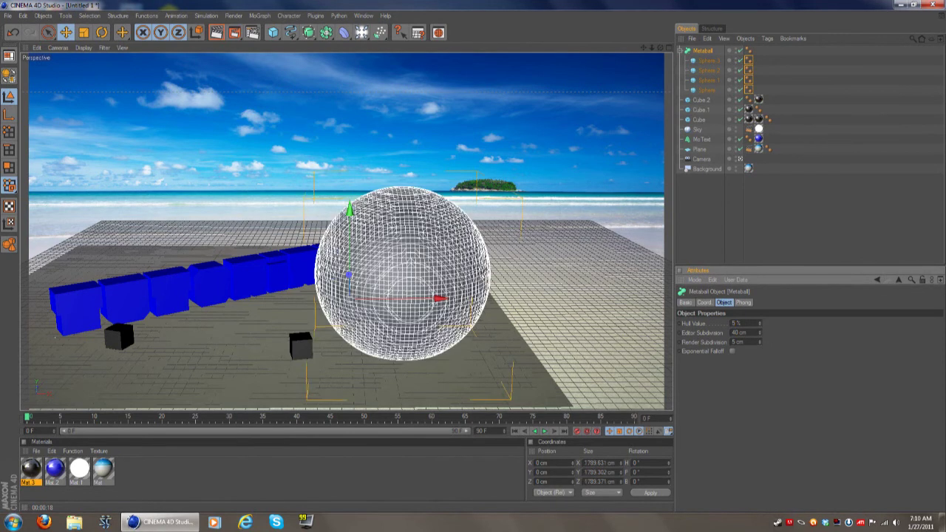
pyautogui.click(84, 31)
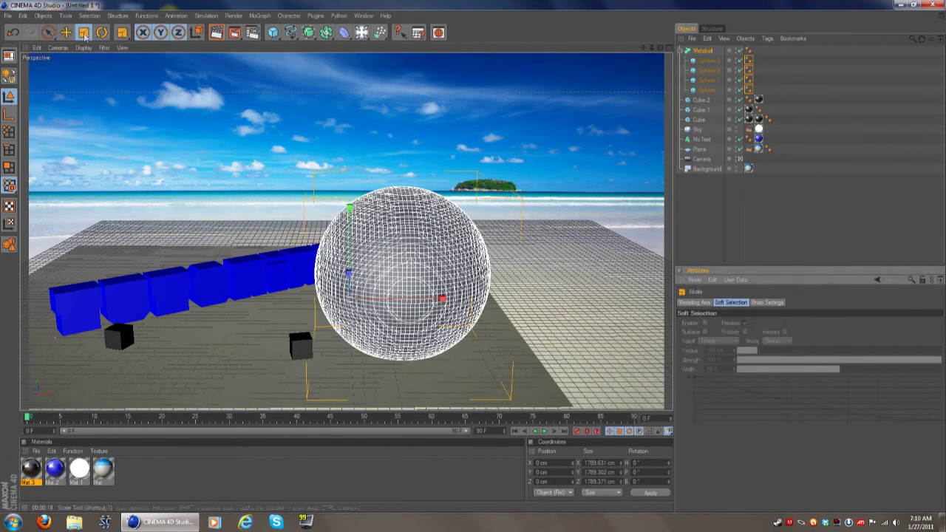
pyautogui.moveTo(376, 205); pyautogui.dragTo(326, 209)
pyautogui.click(66, 32)
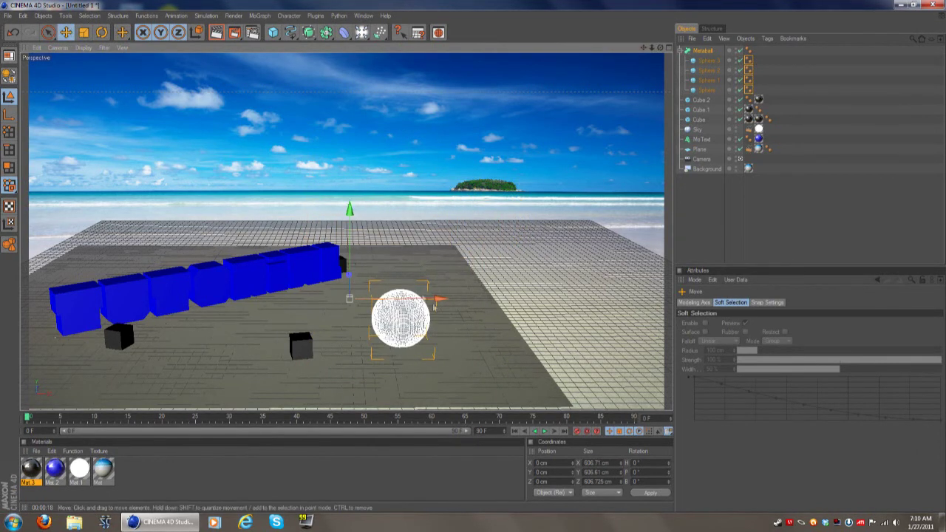
pyautogui.moveTo(349, 292); pyautogui.dragTo(349, 278)
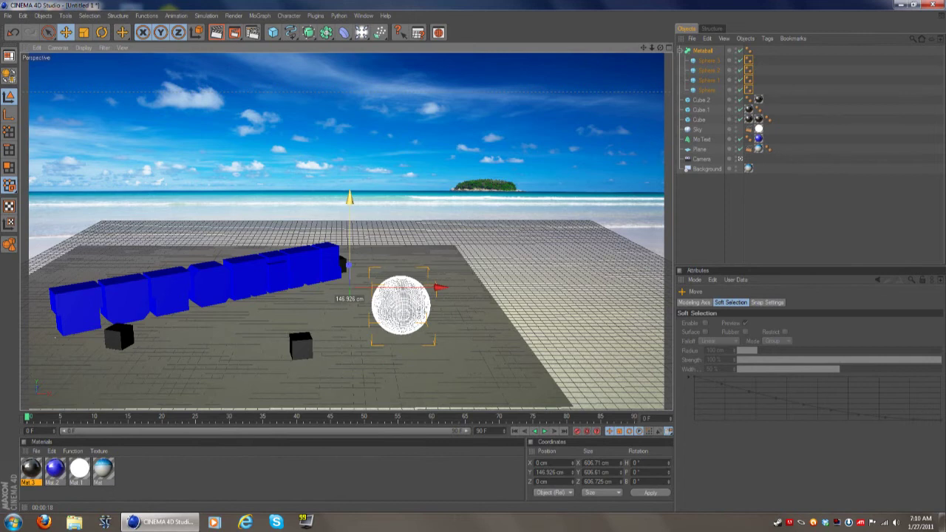
# Pull Sphere 3 right, Sphere 2 up and Sphere 1 left into a three-lobed blob.
pyautogui.click(708, 60)
pyautogui.moveTo(490, 304); pyautogui.dragTo(533, 305)
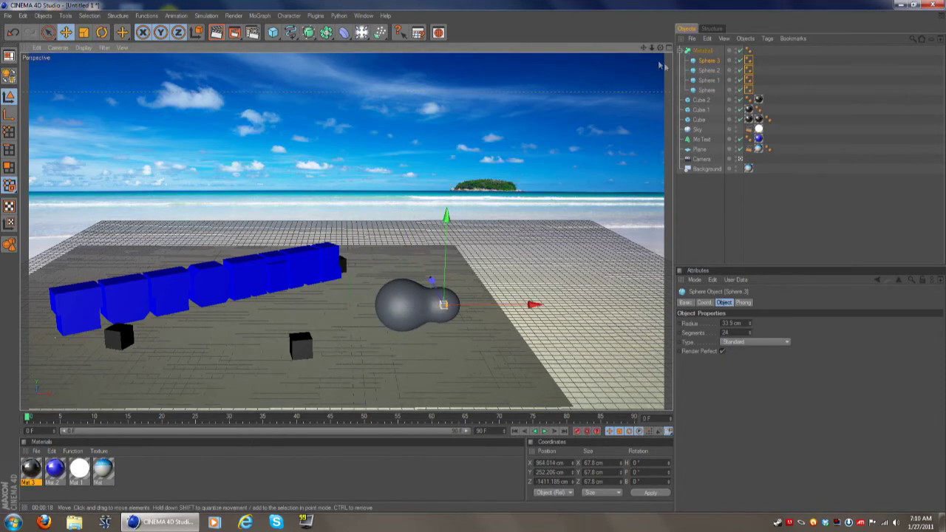
pyautogui.click(403, 303)
pyautogui.moveTo(401, 255); pyautogui.dragTo(401, 213)
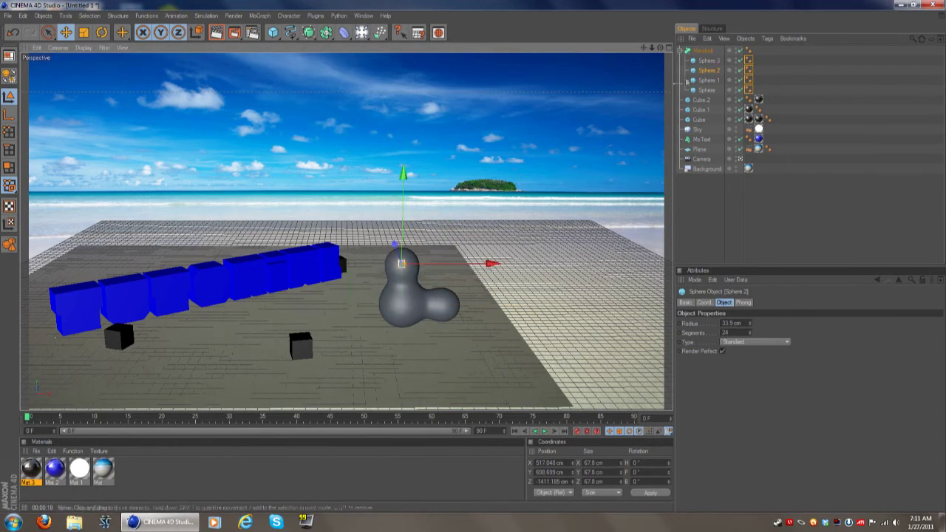
pyautogui.click(708, 79)
pyautogui.moveTo(492, 305)
pyautogui.mouseDown()
pyautogui.moveTo(453, 304)
pyautogui.moveTo(493, 305)
pyautogui.mouseUp()
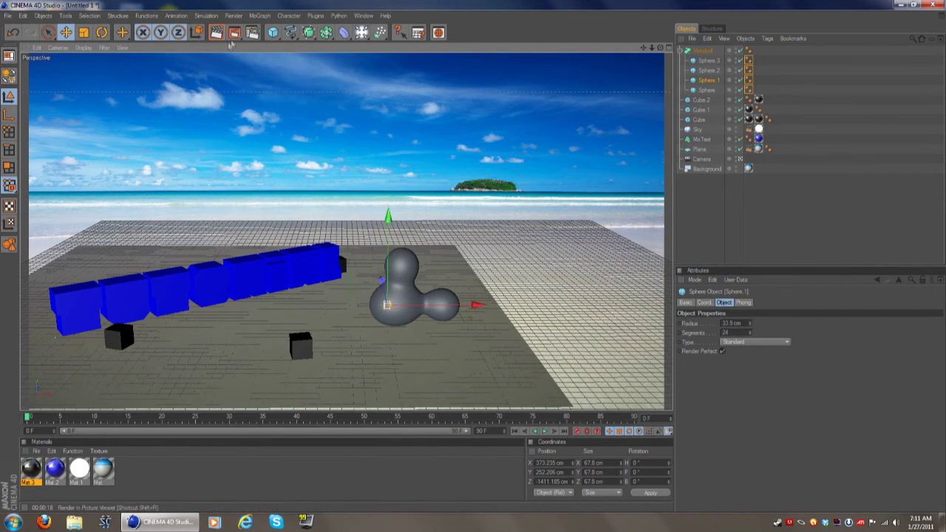
pyautogui.moveTo(40, 470); pyautogui.dragTo(417, 318)
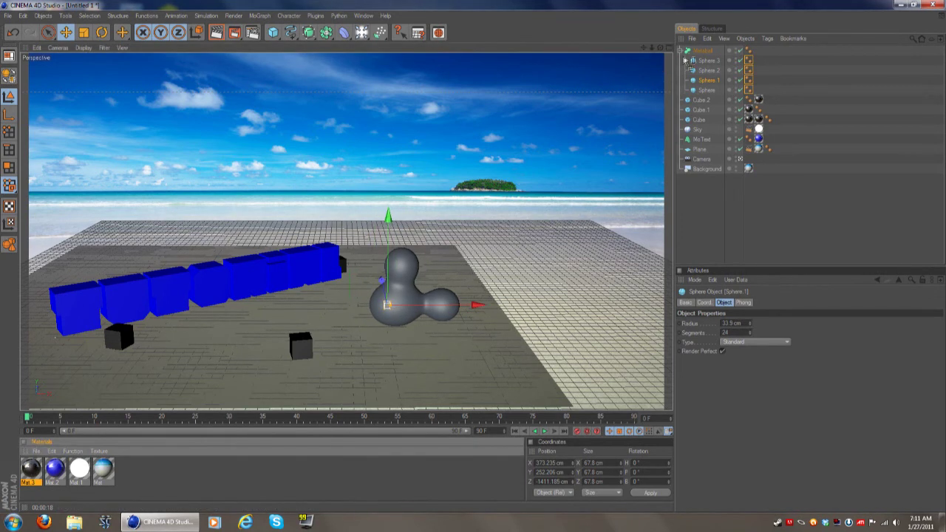
# Apply the black reflective Mat.3 to the Metaball and preview it in a test render.
pyautogui.moveTo(685, 60); pyautogui.dragTo(703, 51)
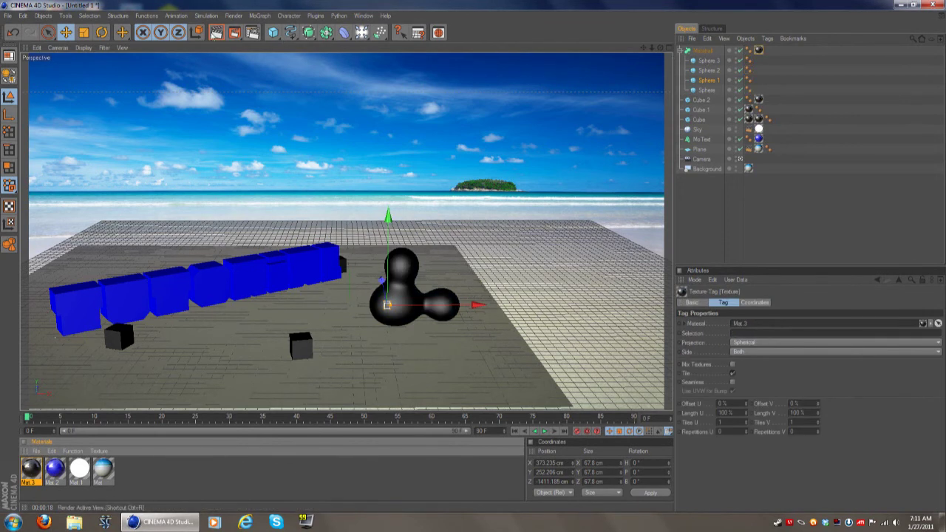
pyautogui.click(216, 32)
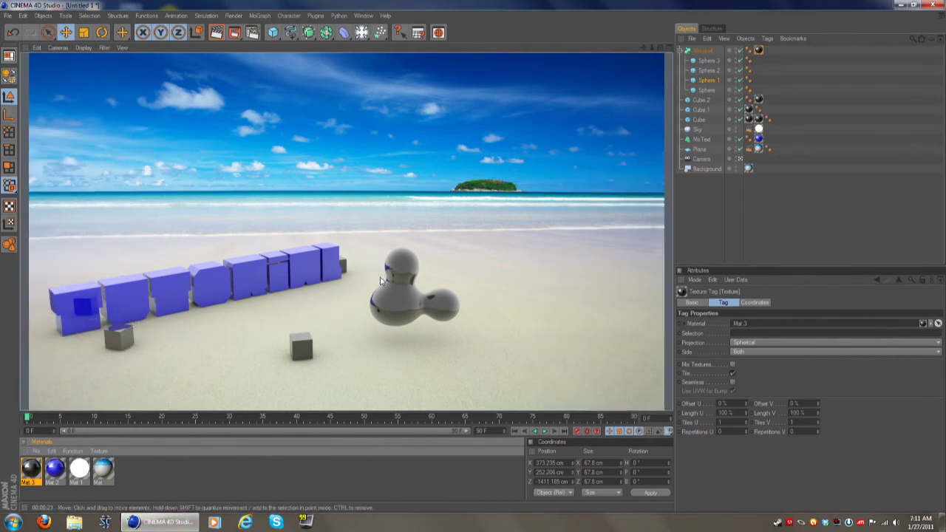
pyautogui.click(392, 299)
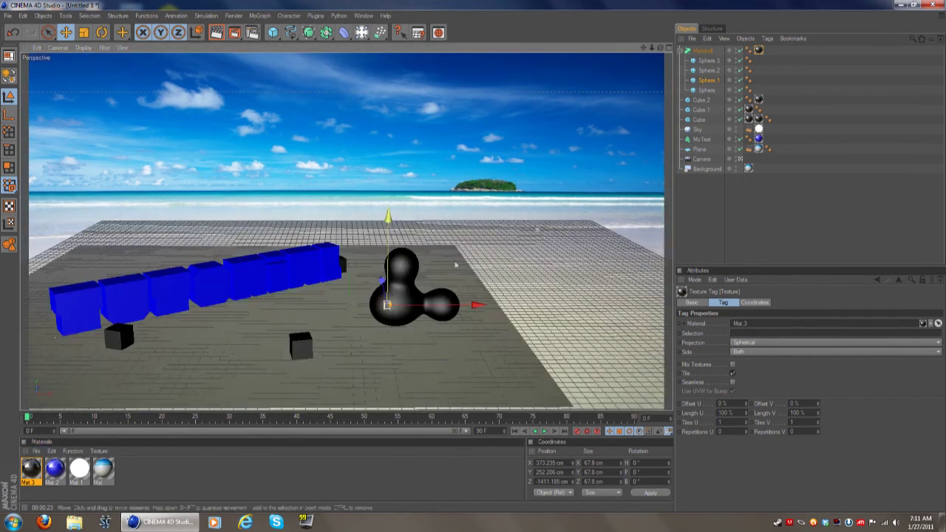
# Rotate the Metaball to heading 38.729° and move it left and up above the text's start.
pyautogui.click(705, 55)
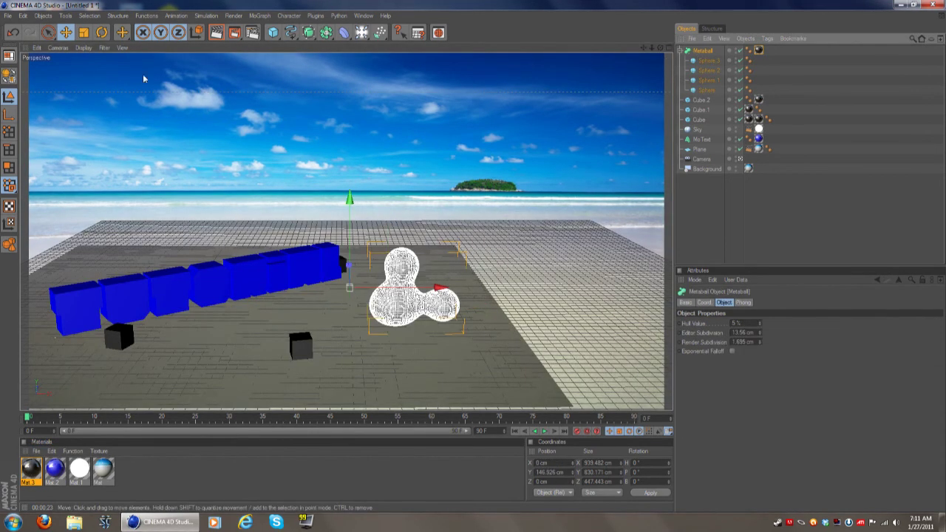
pyautogui.click(103, 34)
pyautogui.moveTo(377, 298); pyautogui.dragTo(210, 237)
pyautogui.click(66, 32)
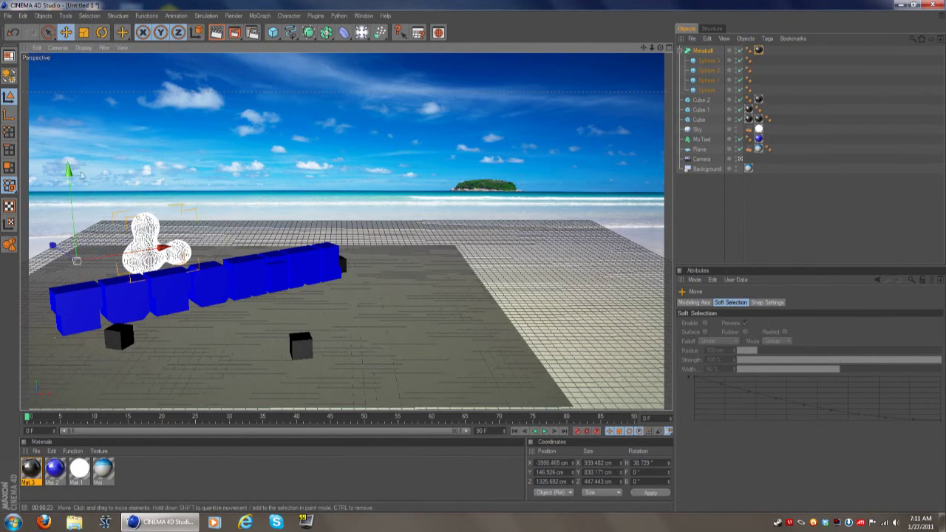
pyautogui.moveTo(68, 172); pyautogui.dragTo(67, 171)
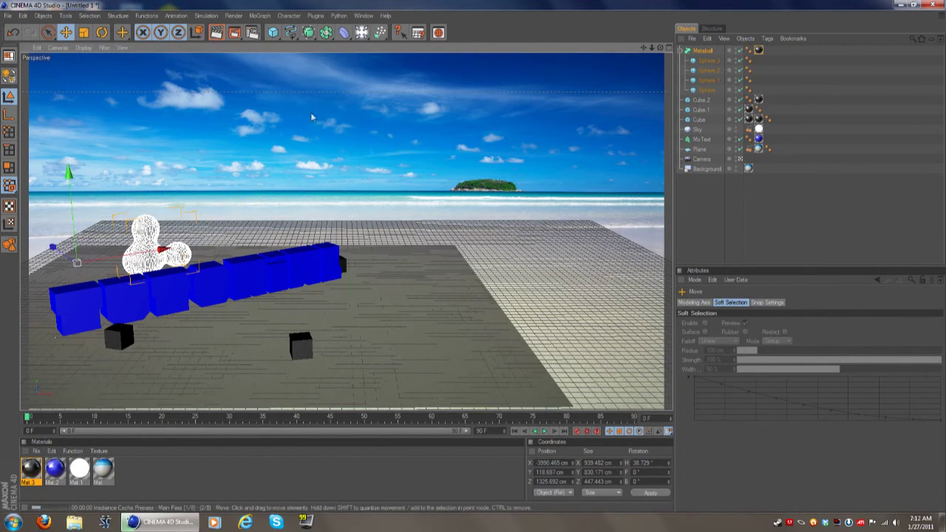